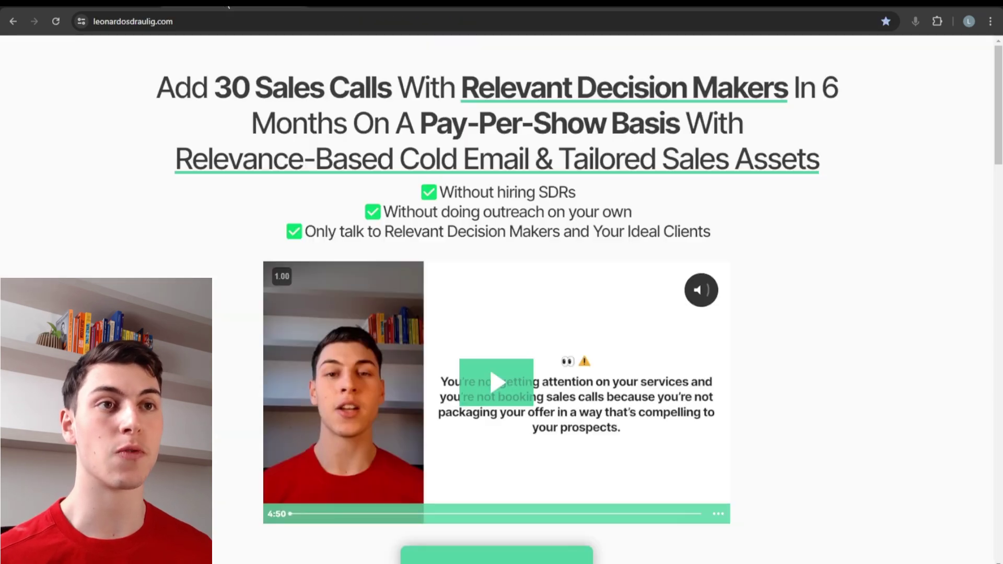
Skim the agency landing page and the guide's overview of campaign steps, including the Importing leads section
scroll(504, 330, down, 10)
scroll(499, 318, down, 13)
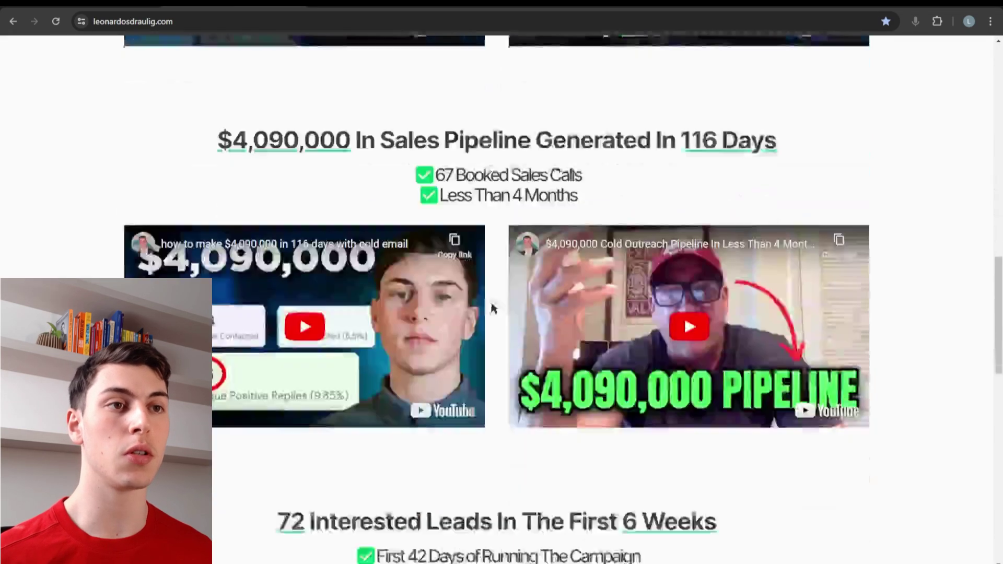
scroll(485, 308, down, 2)
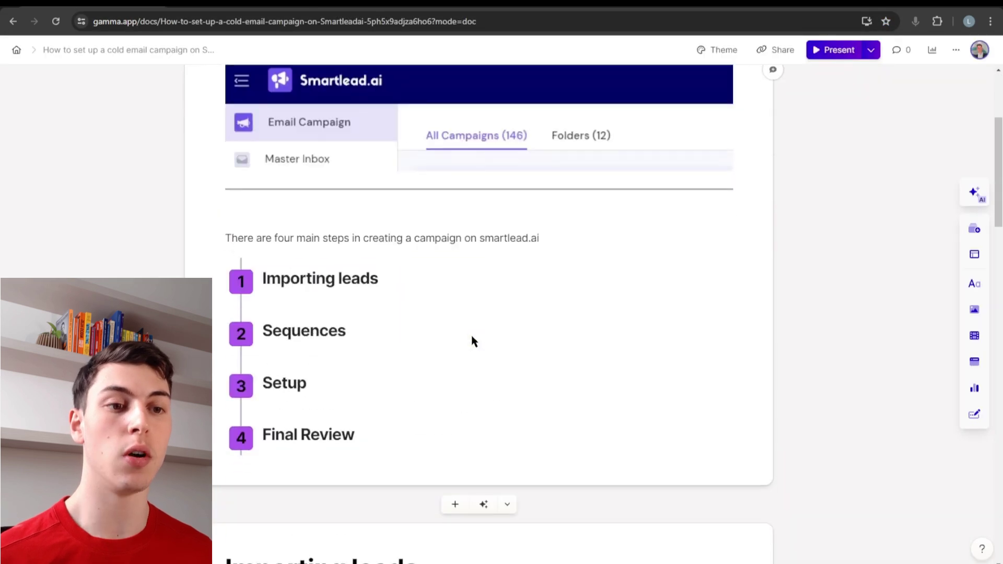
scroll(369, 245, up, 1)
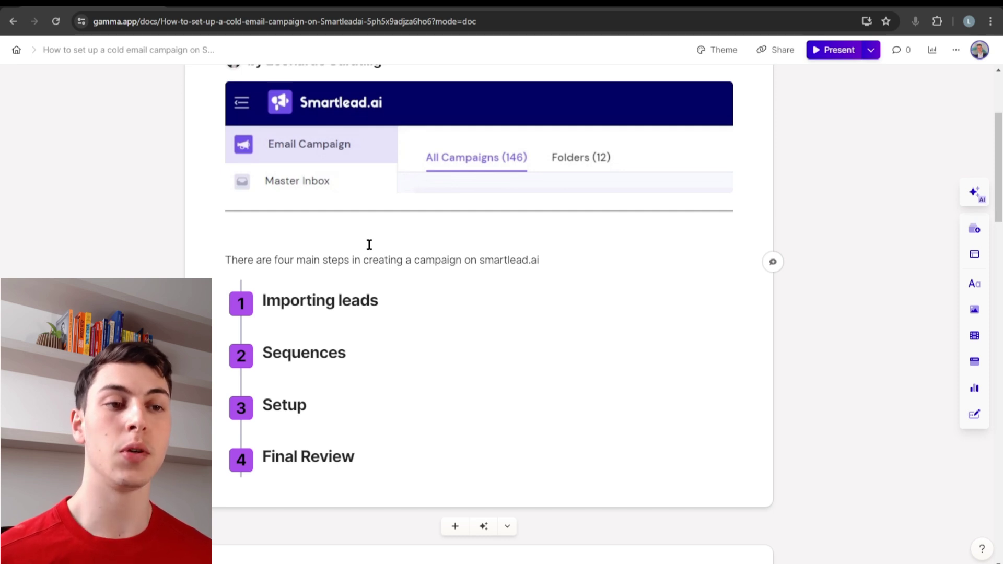
scroll(368, 244, down, 1)
scroll(368, 245, up, 1)
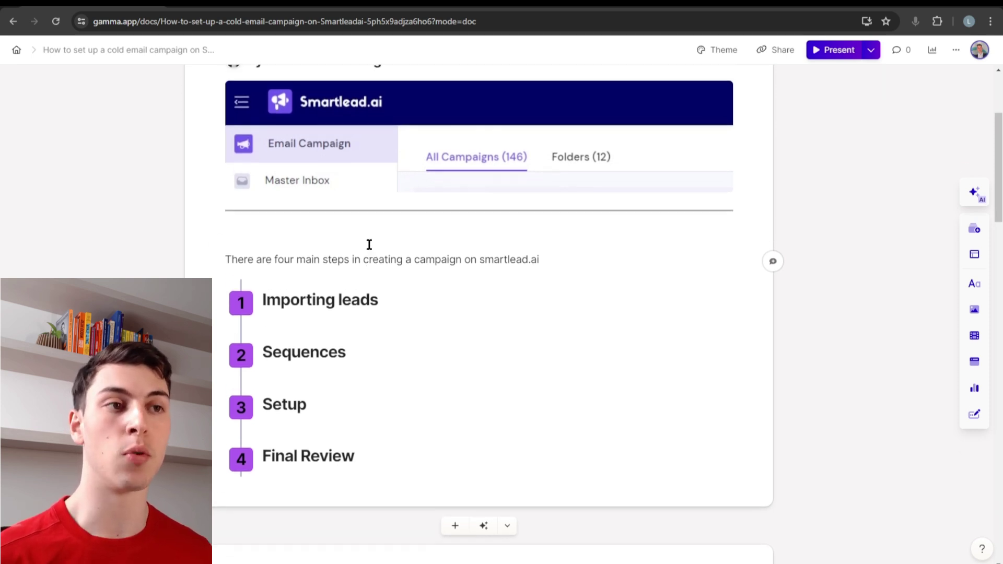
scroll(346, 240, down, 10)
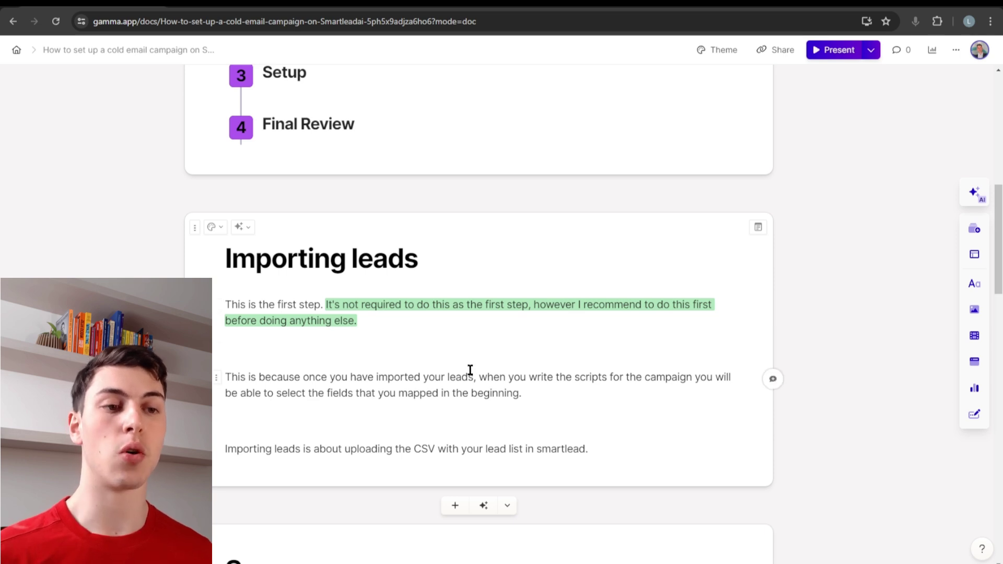
scroll(472, 370, up, 1)
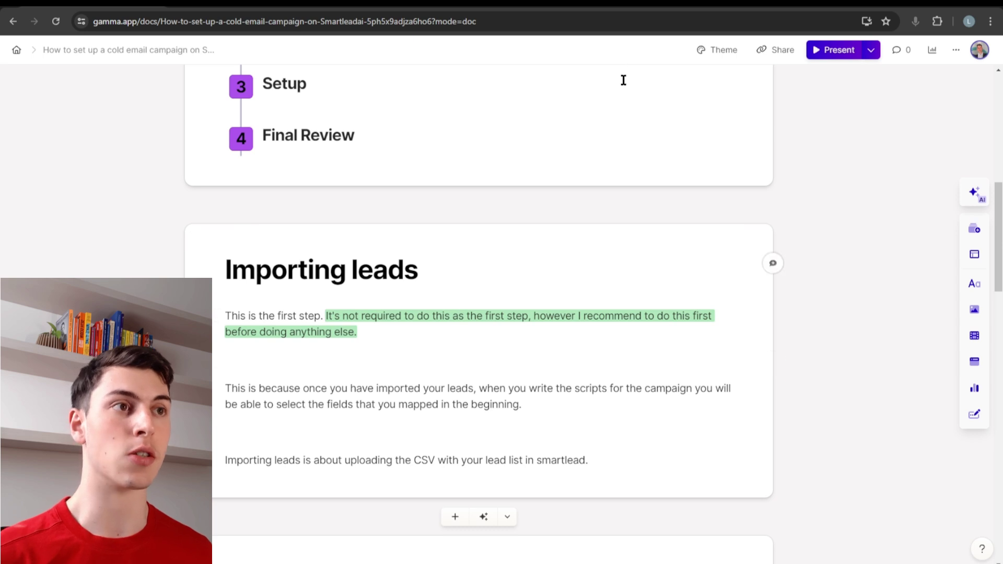
Switch to Smartlead, sign in, and create a new email campaign named CAMPAIGN EXAMPLE
click(633, 4)
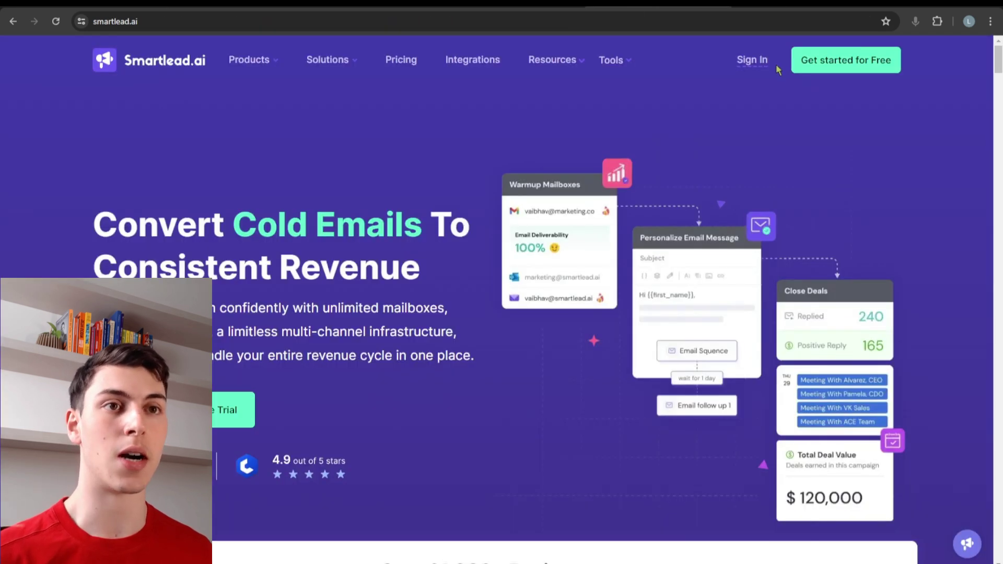
click(755, 64)
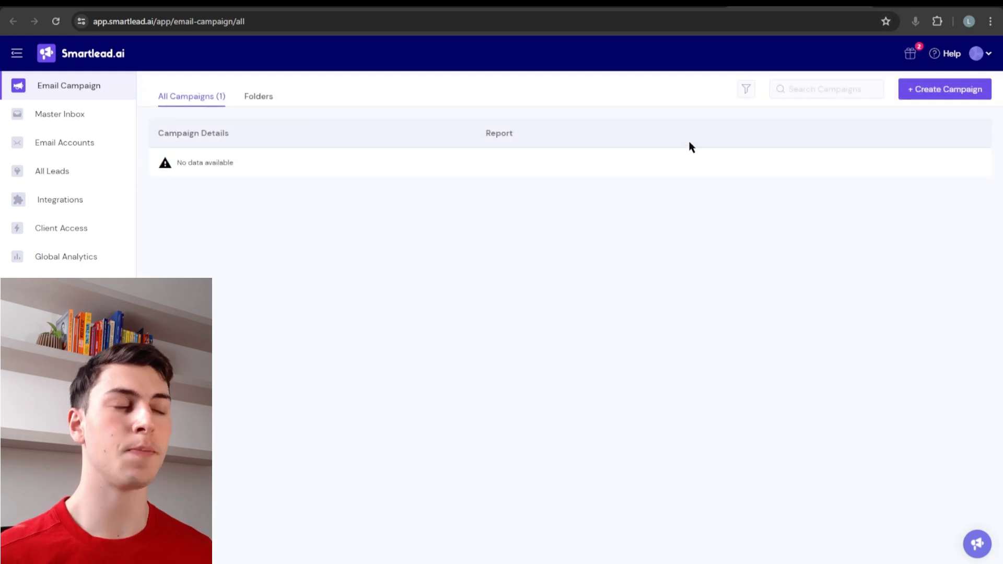
click(938, 93)
click(118, 57)
text(CAMPAIGN EXAMPLE)
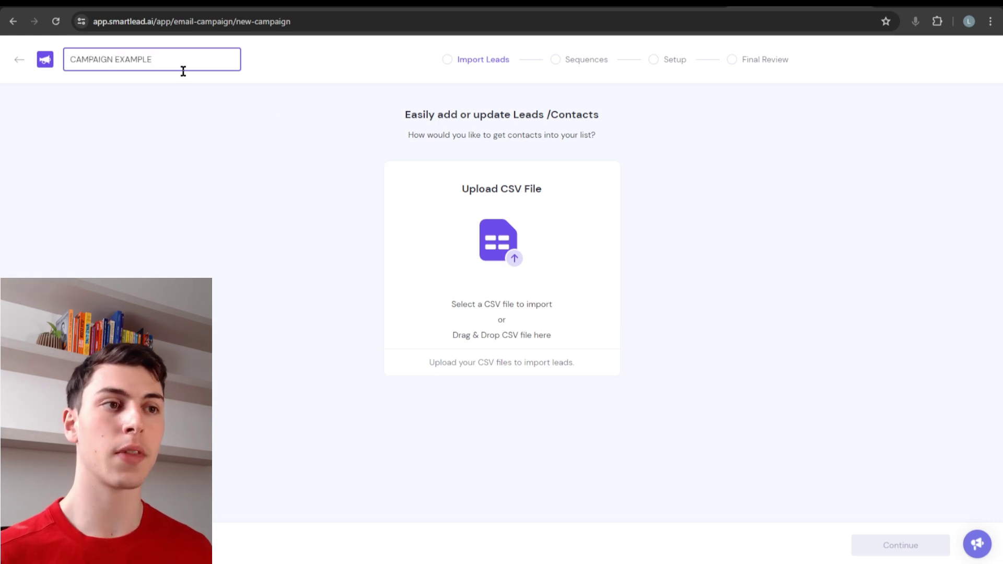
click(707, 201)
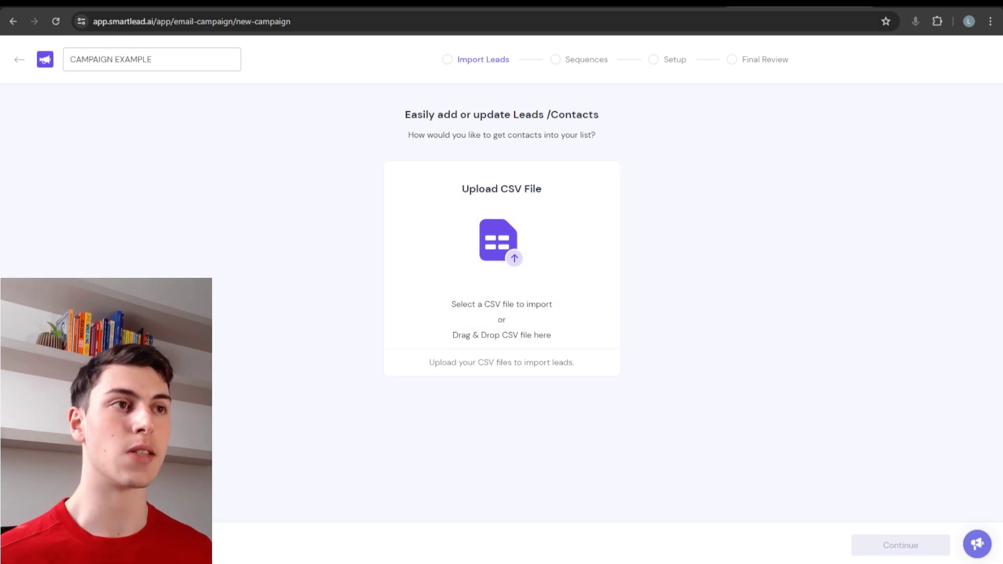
Switch to the sample lead list in Google Sheets and examine its columns, especially the company names
key(ctrl+Tab)
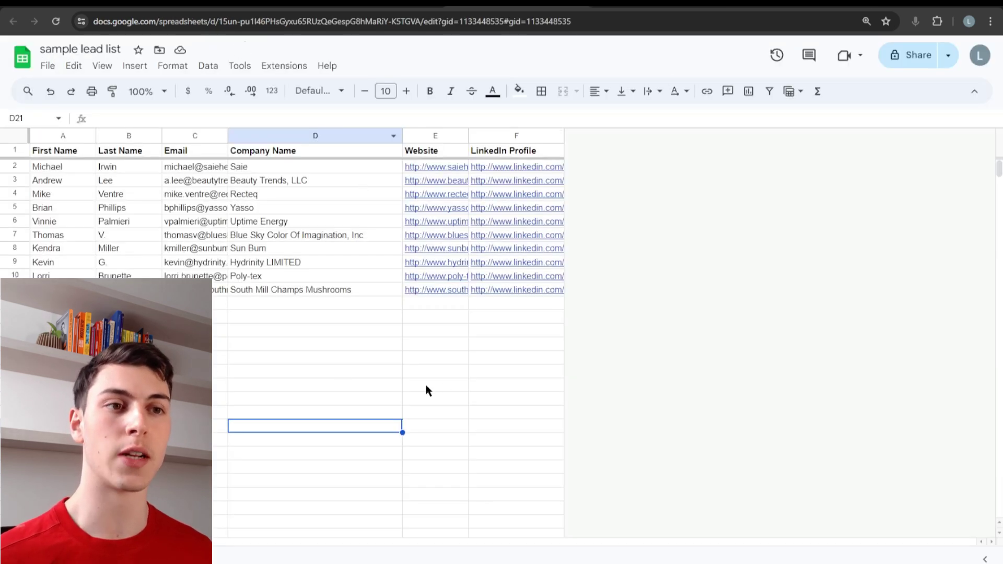
click(481, 401)
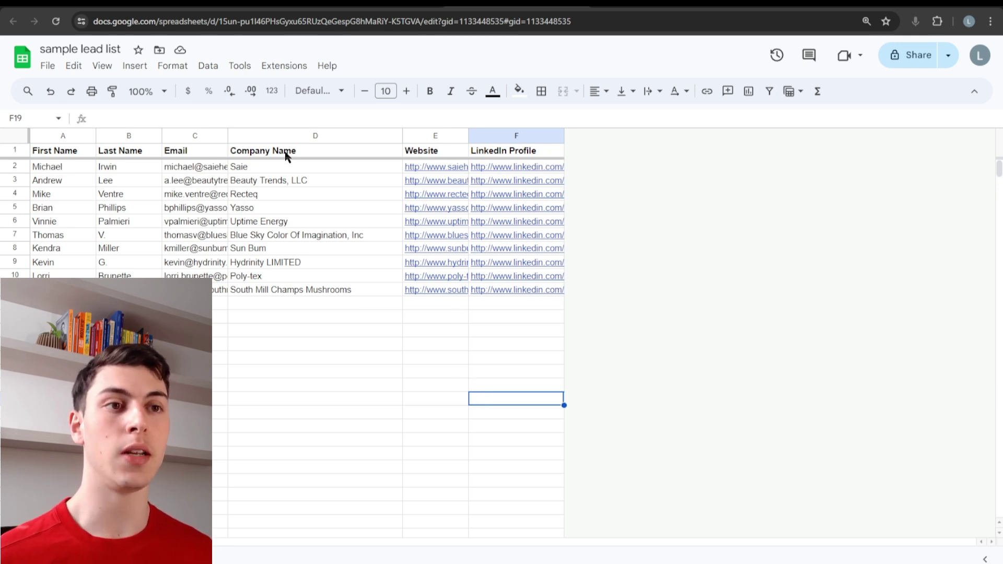
drag(327, 293, 327, 166)
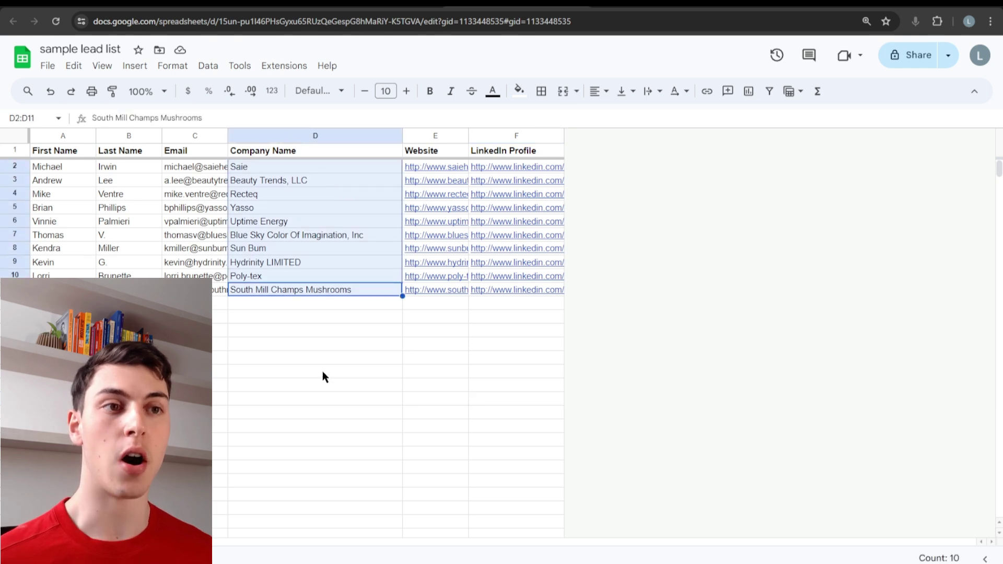
click(324, 369)
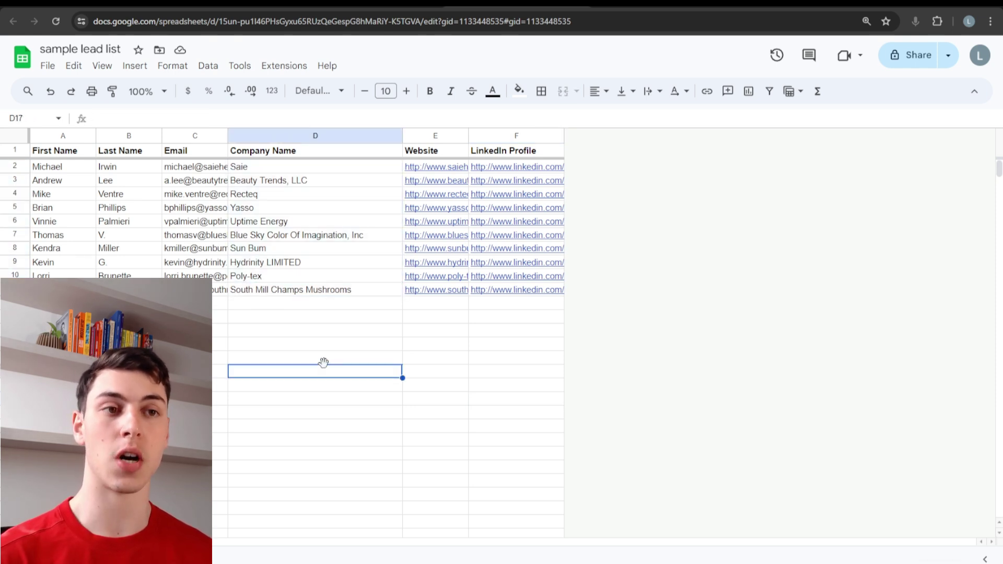
key(Right)
key(Right)
key(Up)
key(Up)
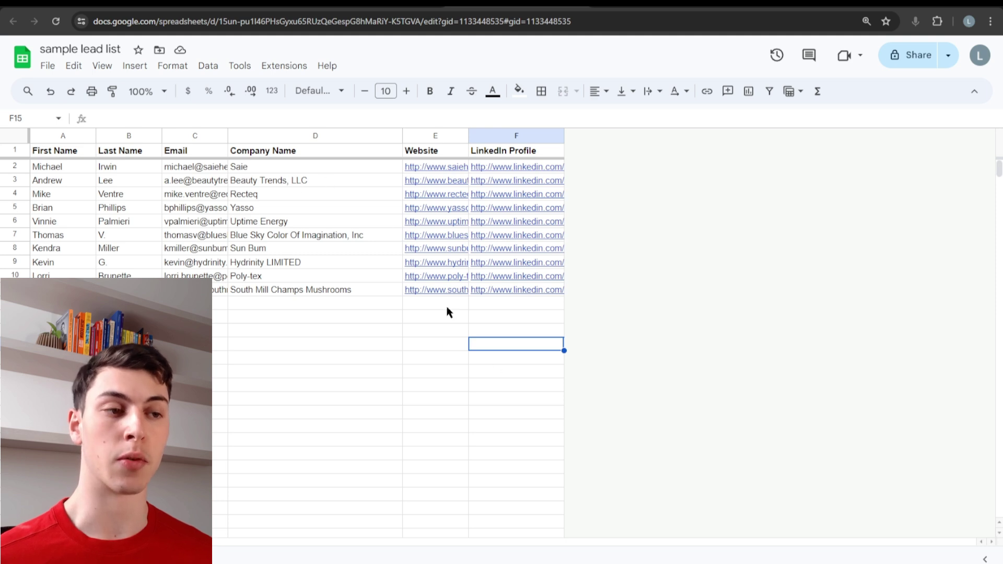
Format the company names in column D with the Lead Formatter add-on
click(291, 71)
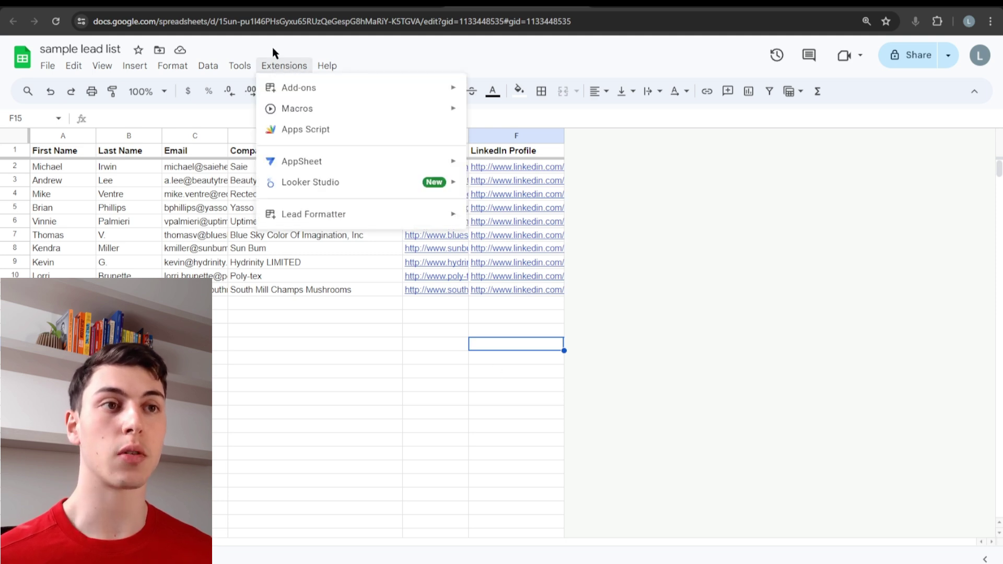
mouse_move(451, 219)
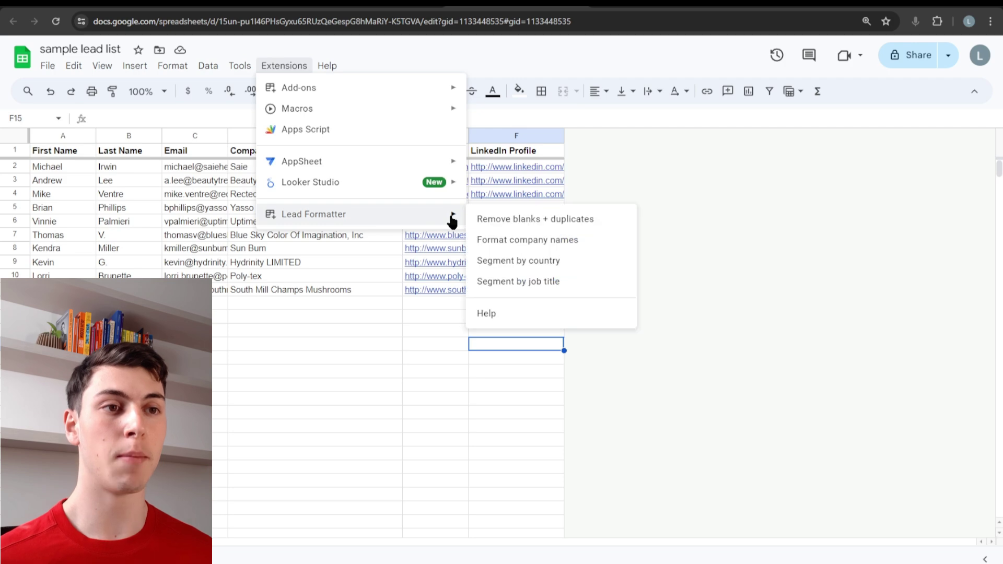
click(560, 245)
text(d)
key(BackSpace)
text(D)
key(Return)
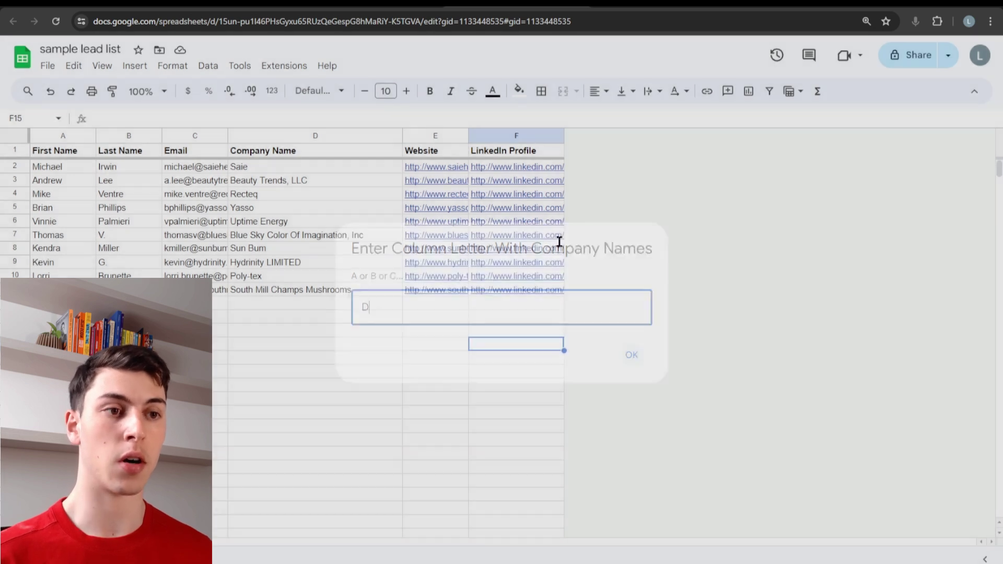
click(474, 384)
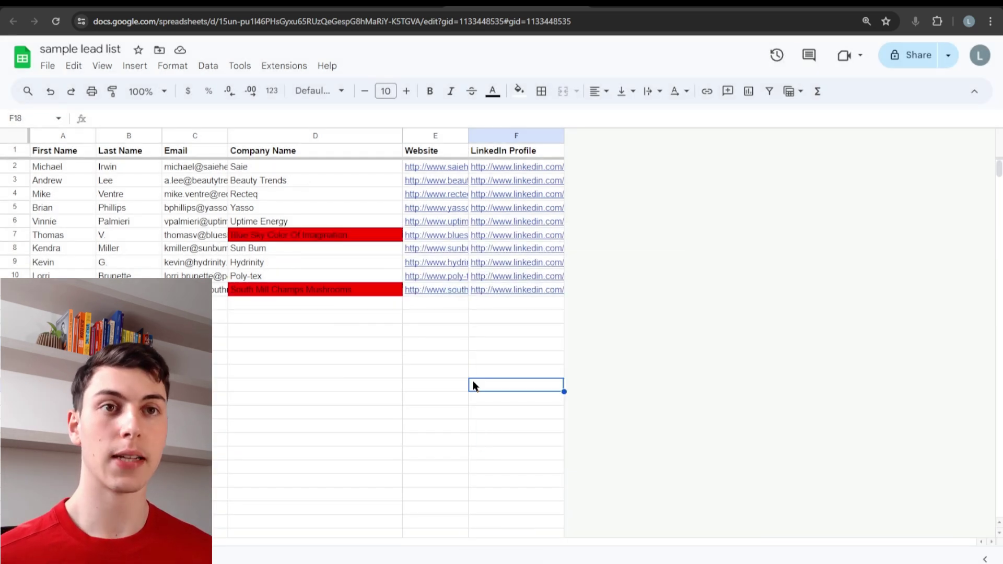
Download the lead list as a CSV and upload it to CAMPAIGN EXAMPLE in Smartlead with the default import settings
click(48, 65)
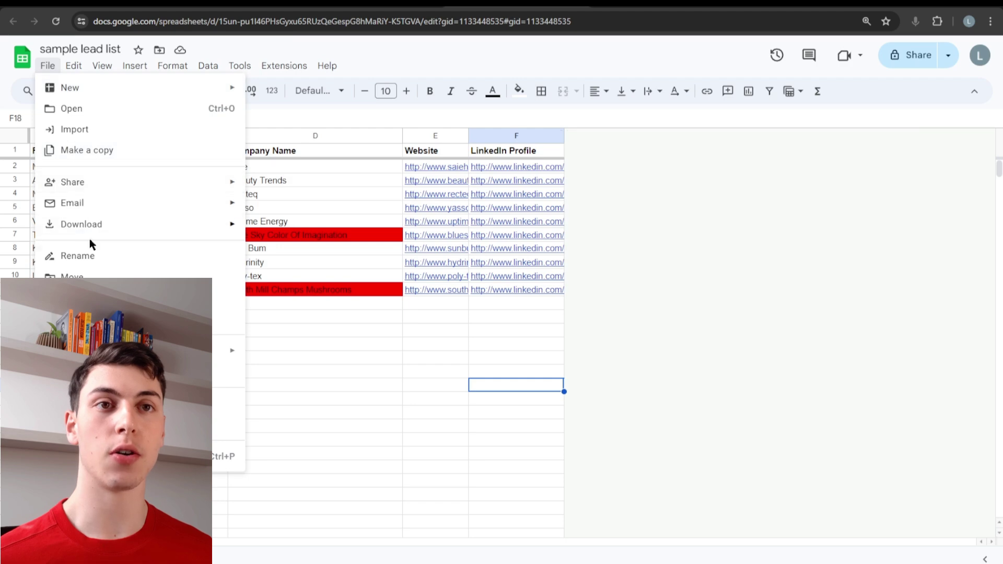
mouse_move(231, 225)
click(340, 313)
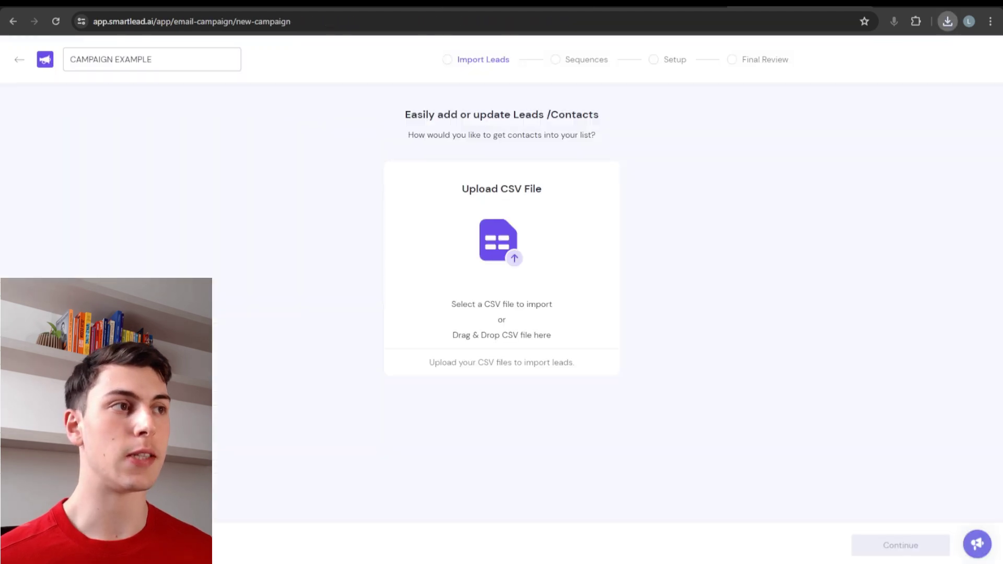
click(522, 248)
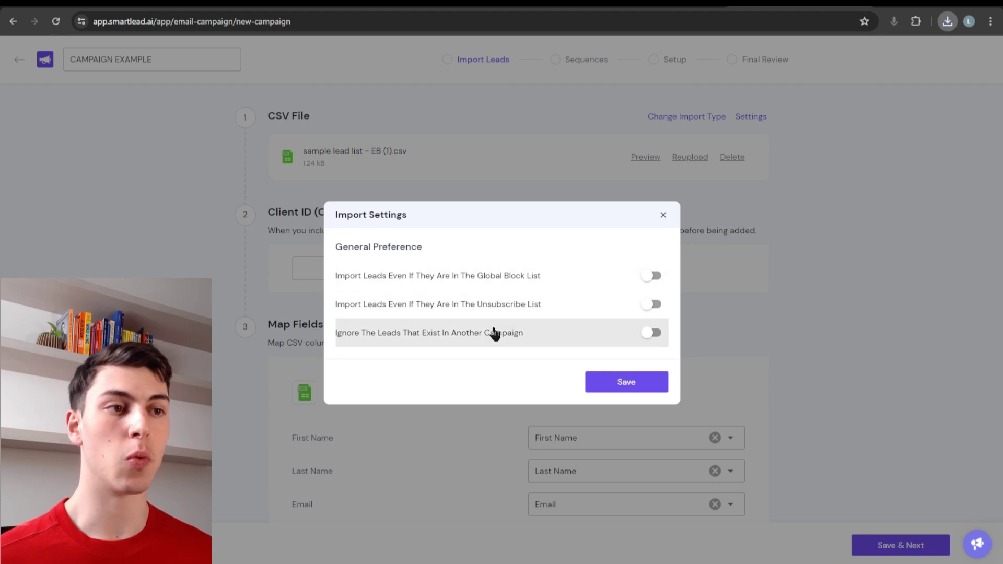
click(645, 392)
scroll(616, 365, down, 3)
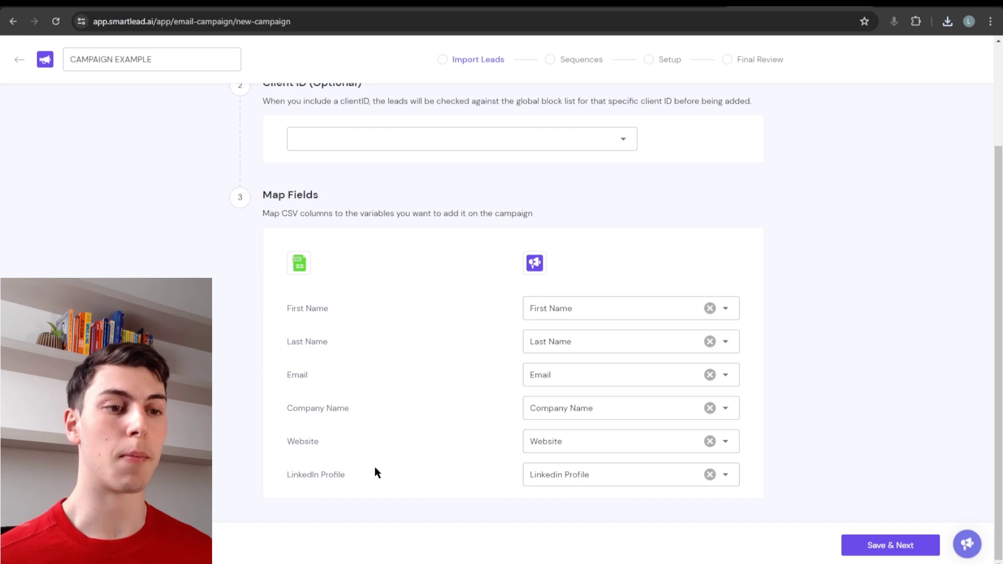
In the Google Sheets lead list, insert a column after LinkedIn Profile and give it the header Personalization
click(568, 12)
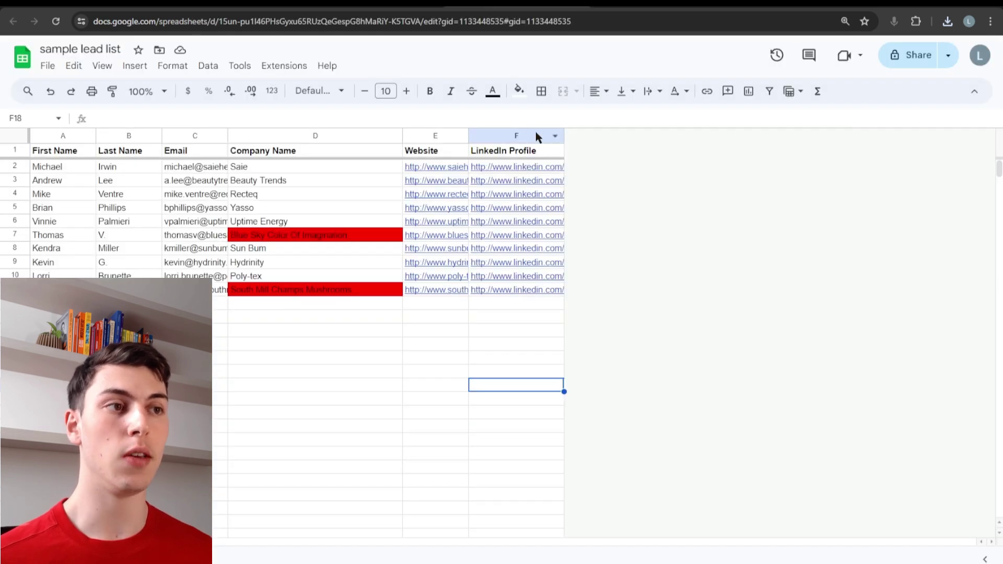
right_click(543, 134)
click(596, 219)
click(616, 150)
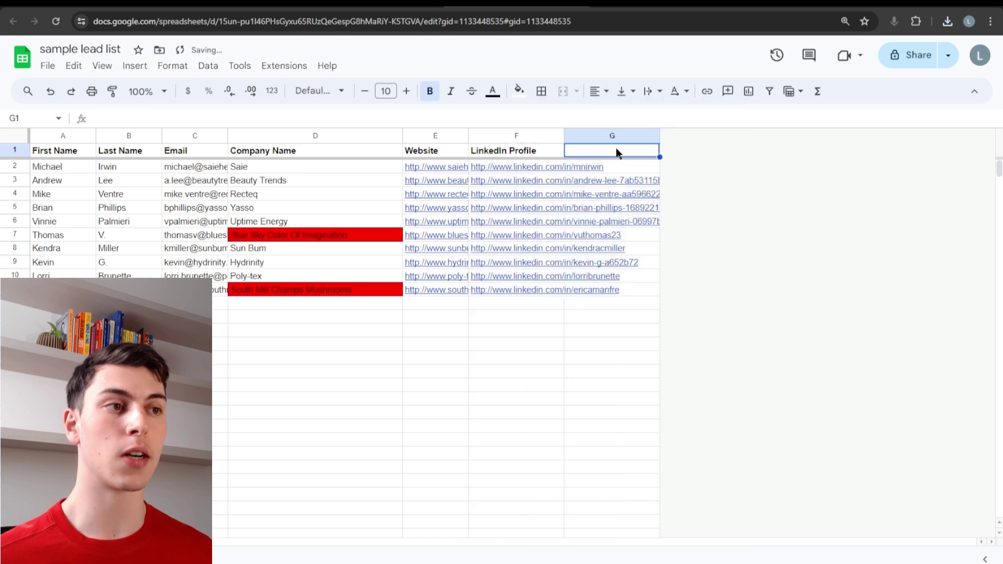
text(Personalization)
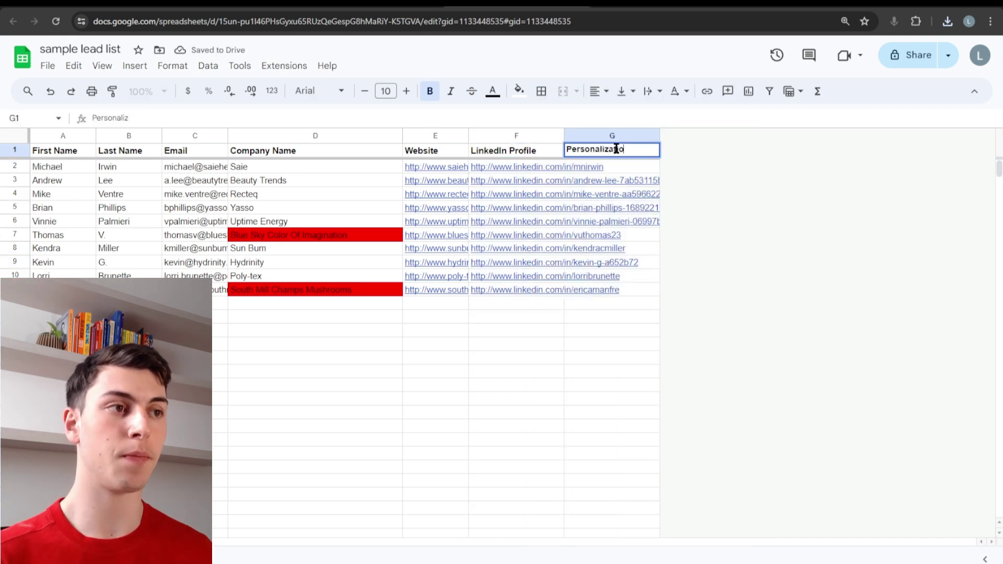
key(Return)
Download the lead list with the Personalization column as a CSV file
click(48, 66)
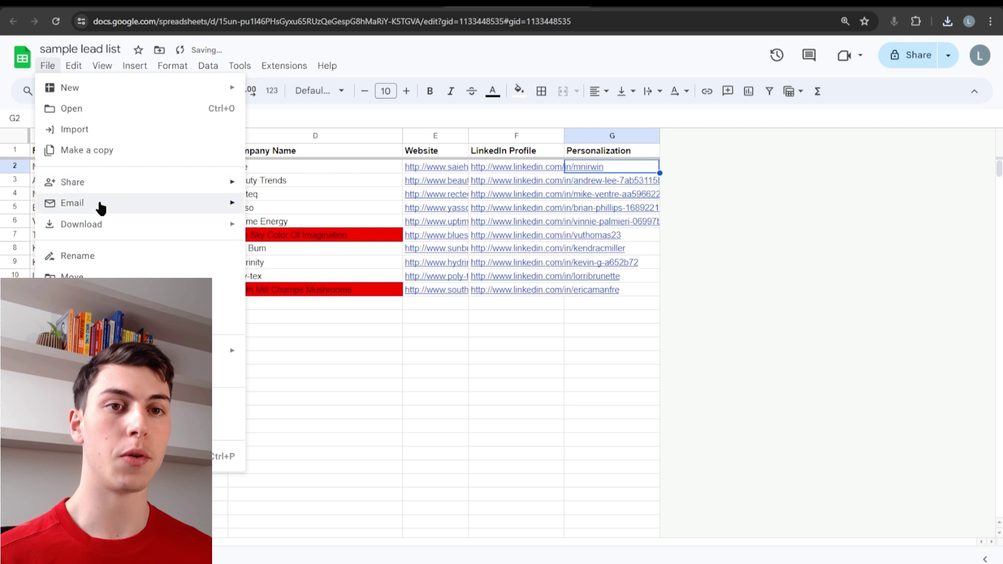
mouse_move(201, 226)
click(347, 313)
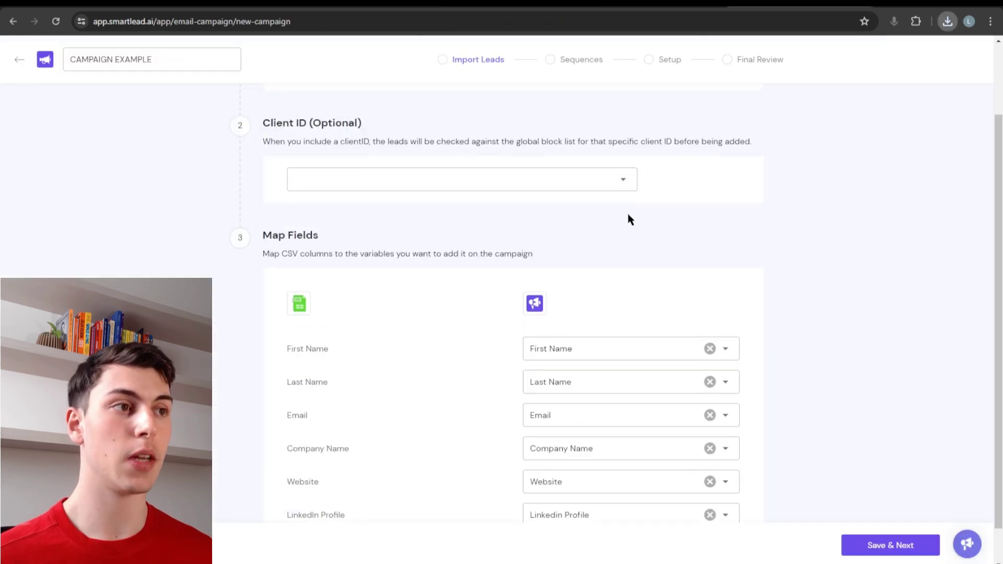
Replace the CSV in the Smartlead campaign with sample lead list - EB (2).csv and save the default import settings
scroll(629, 219, up, 3)
click(729, 163)
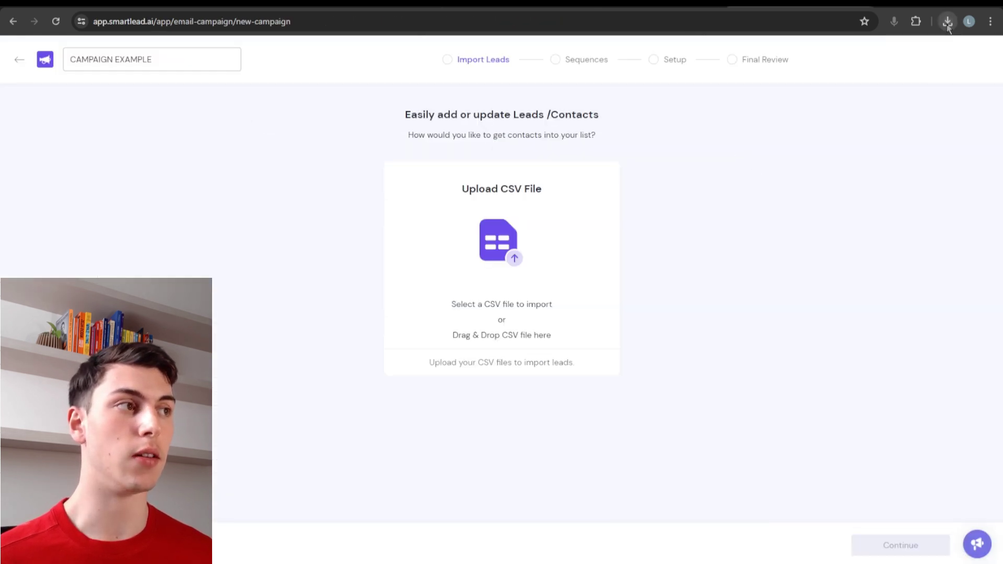
drag(710, 111, 502, 245)
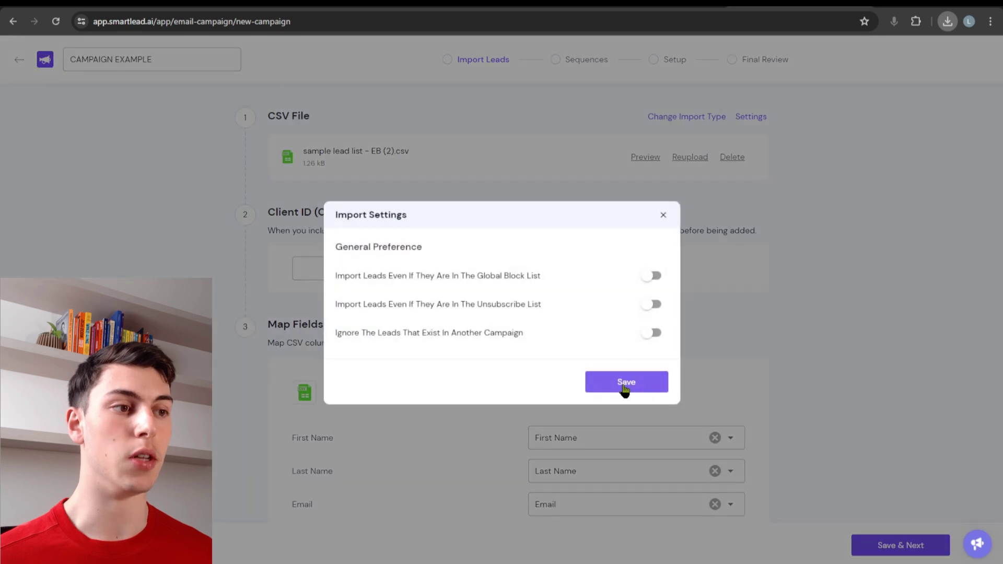
click(621, 381)
Map the Personalization column to Custom Field, then save the lead import and continue to the Sequences stage
scroll(600, 290, down, 3)
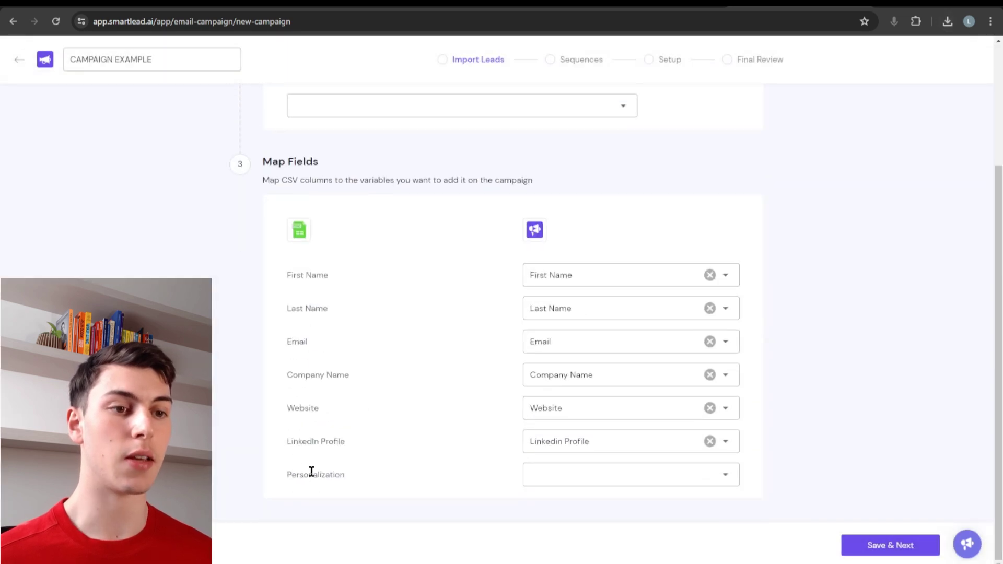
click(565, 480)
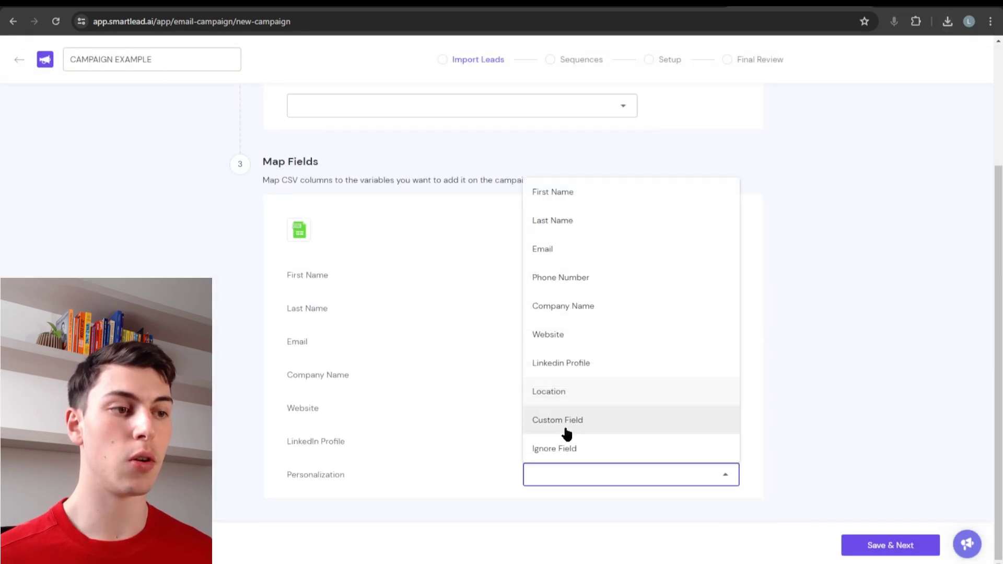
click(603, 420)
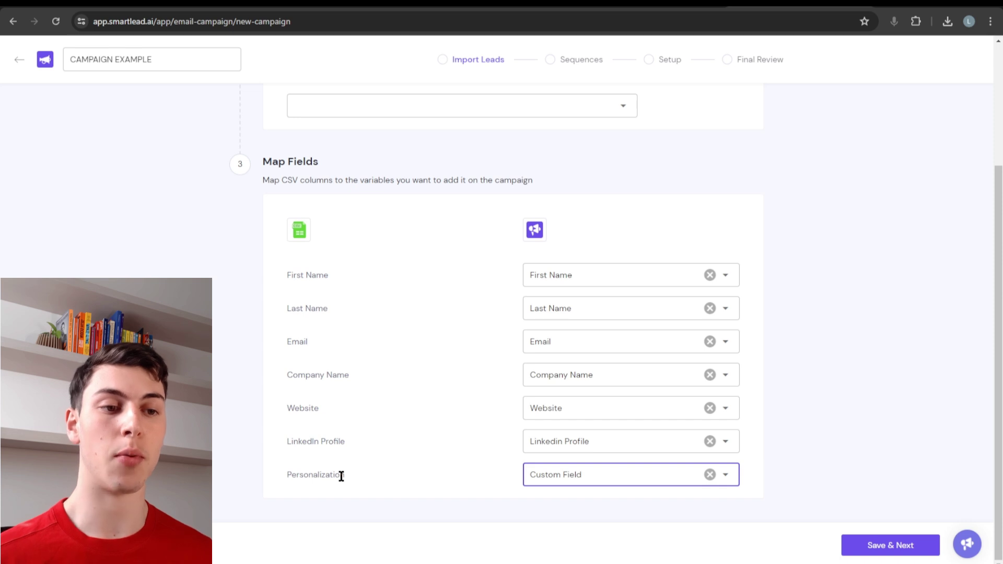
click(894, 545)
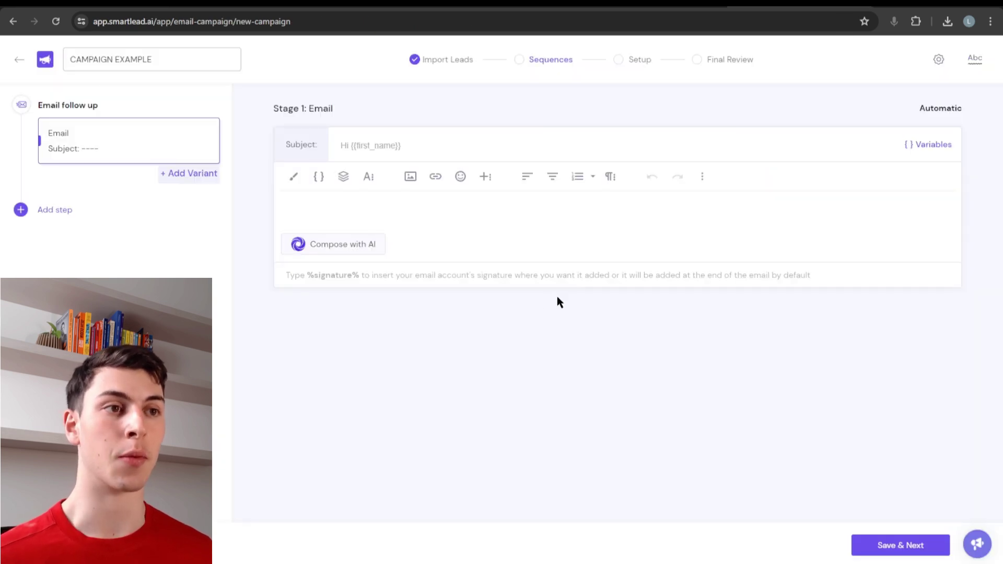
Begin the Stage 1 email's subject line with the text "thoughts, "
click(388, 144)
text(thr)
key(BackSpace)
key(BackSpace)
text(horu)
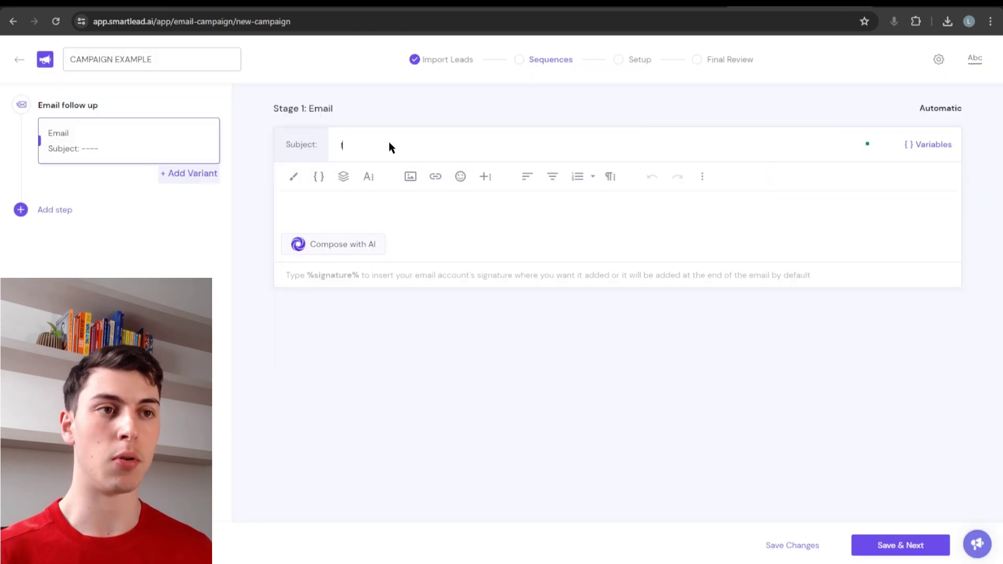
key(BackSpace)
key(BackSpace)
key(BackSpace)
key(BackSpace)
key(BackSpace)
text(thou)
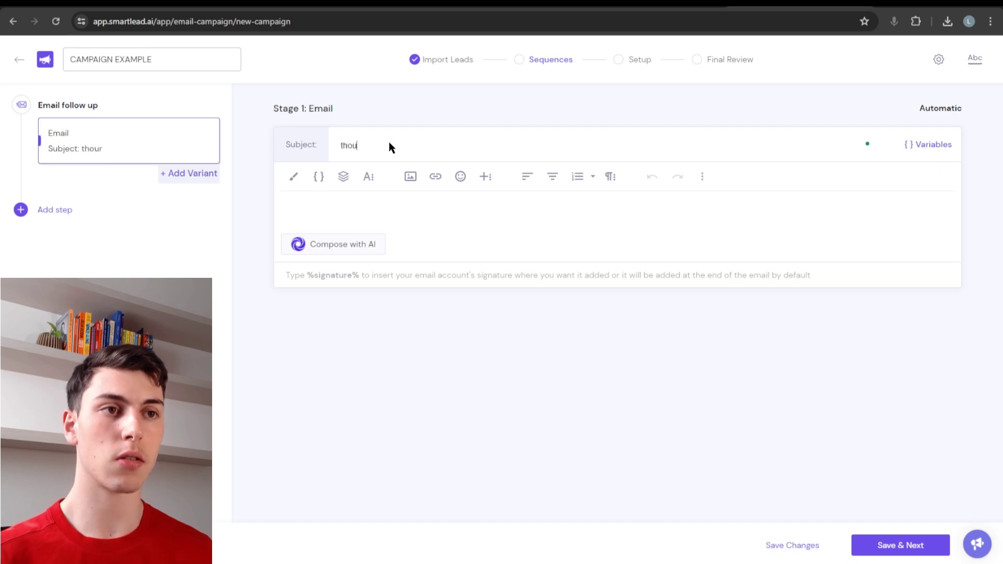
text(ghts, {{firs)
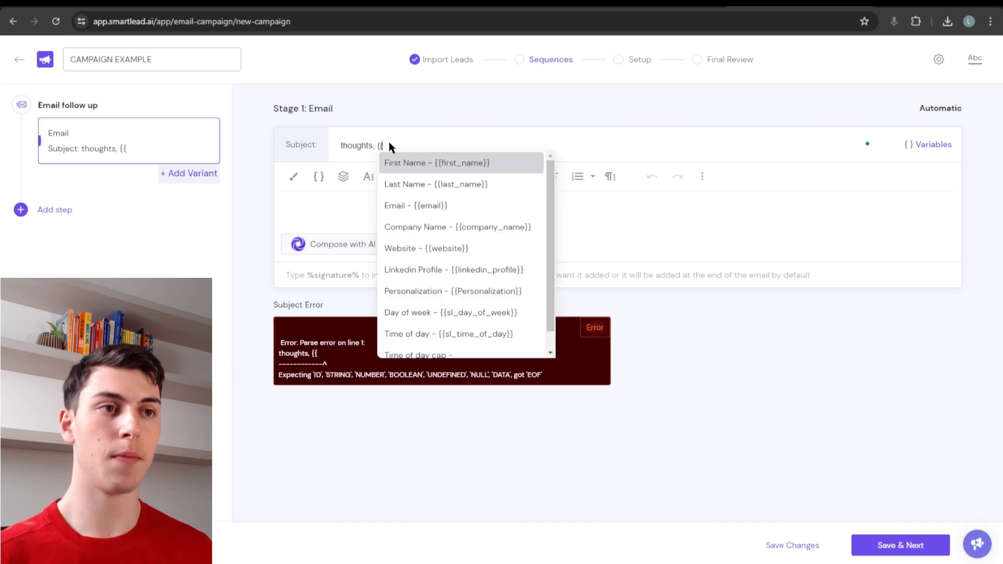
key(BackSpace)
key(BackSpace)
key(BackSpace)
key(BackSpace)
key(BackSpace)
key(BackSpace)
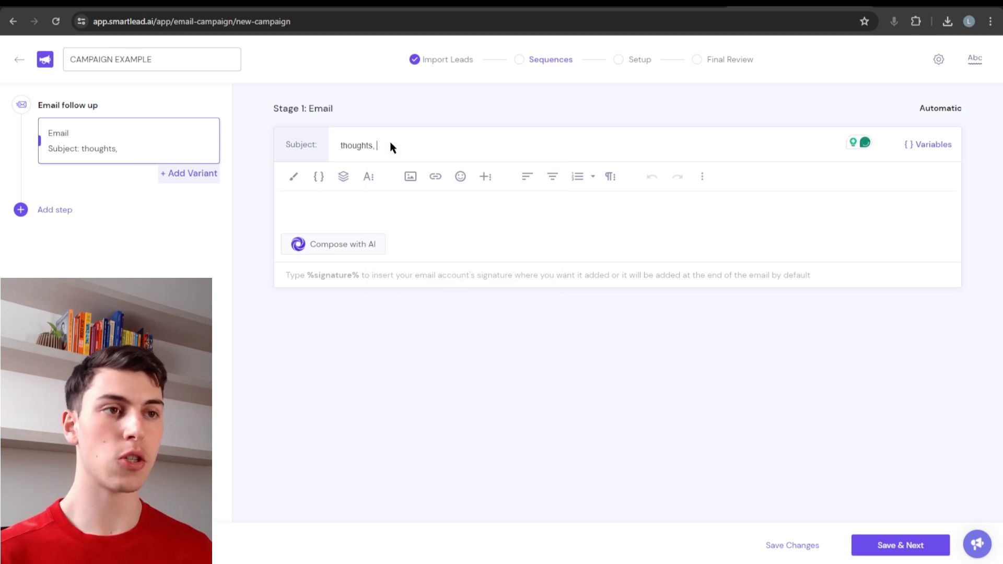
Insert the First Name variable {{first_name}} after "thoughts, " in the Stage 1 subject line
text({{)
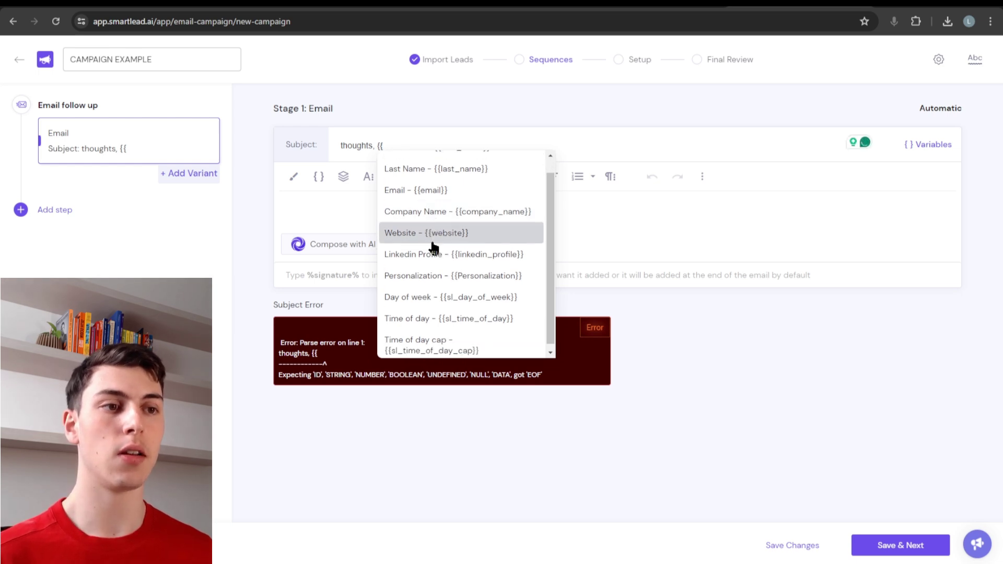
key(BackSpace)
key(BackSpace)
click(932, 145)
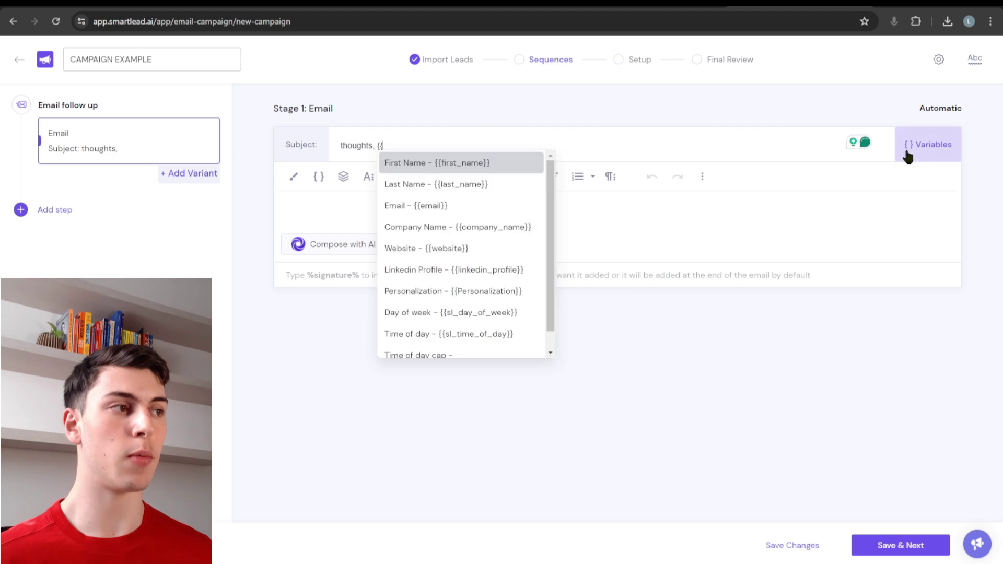
click(475, 165)
Write the Stage 1 email body with the greeting {hi|hello|hey} {{first_name}} and the placeholder text adoadf two lines below
click(374, 196)
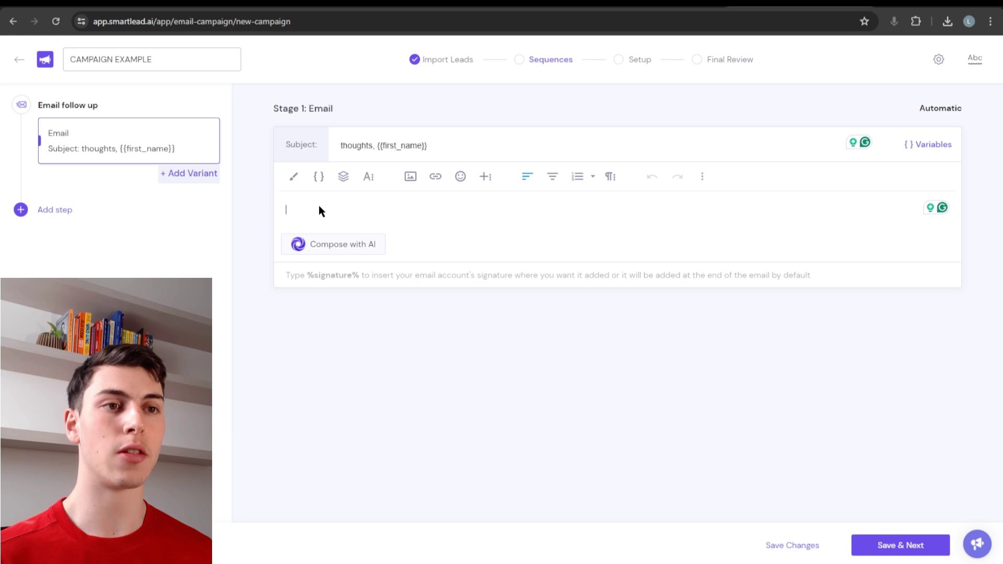
text({hi|hello|hey} {{fi)
key(Return)
key(Return)
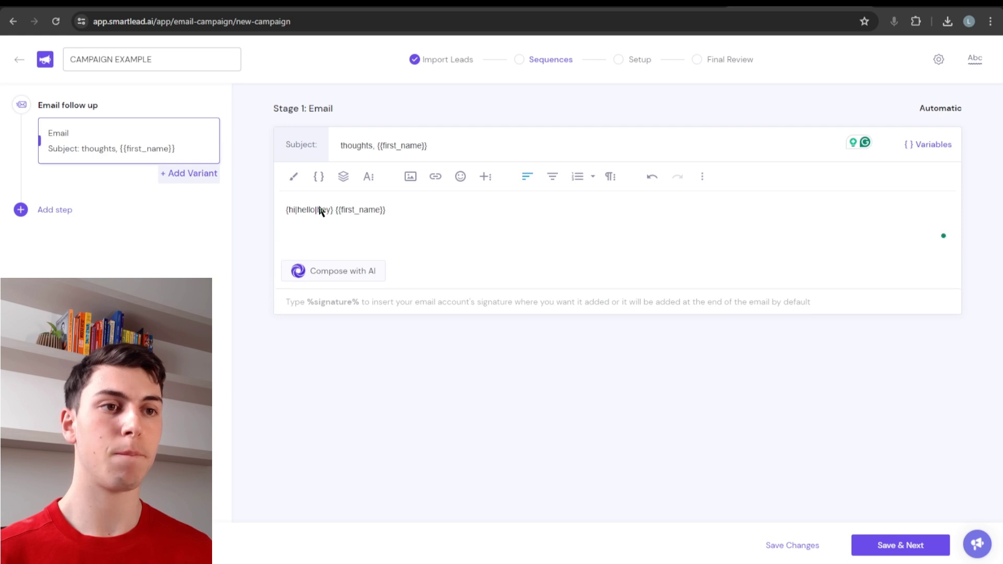
text(adoadf)
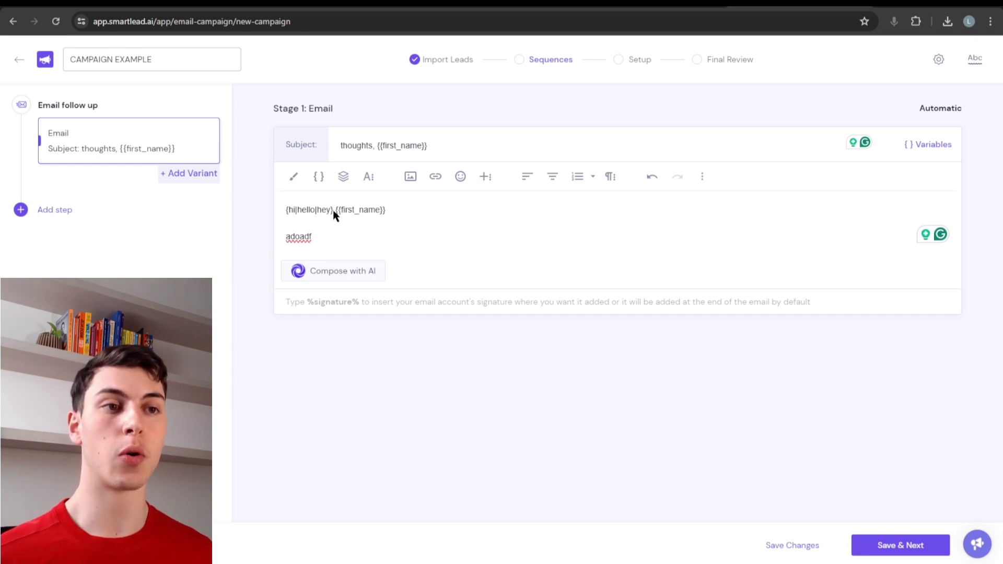
Try replacing the {hi|hello|hey} spintax in the greeting with hello, and undo the replacement
drag(333, 210, 278, 209)
text(hello)
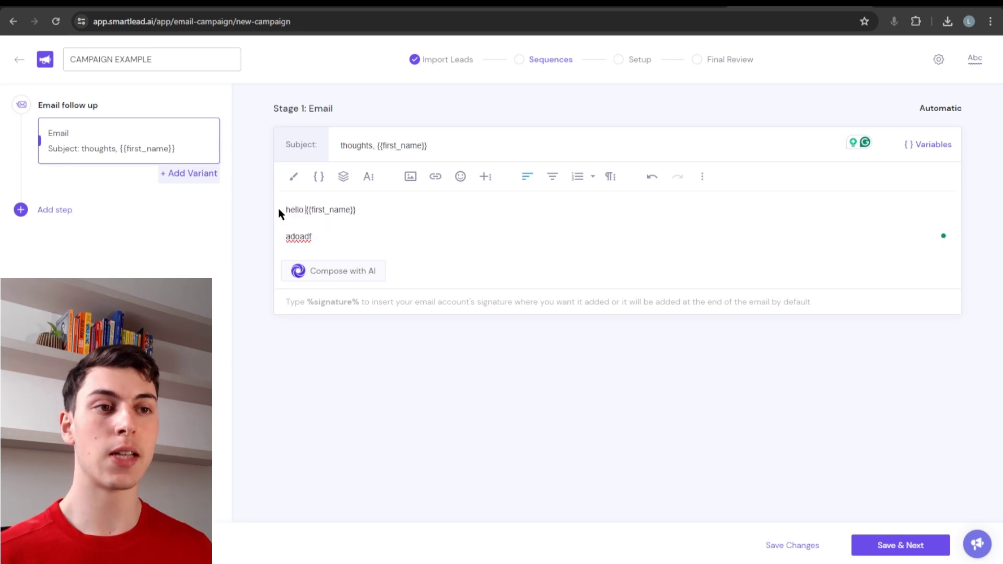
key(ctrl+z)
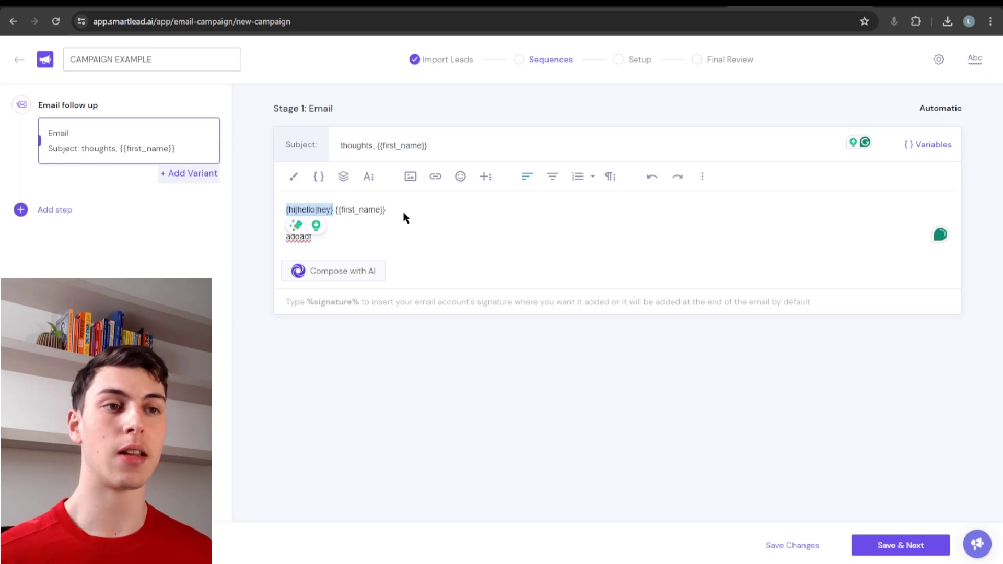
Add a second A/B variant to the Stage 1 email
click(397, 210)
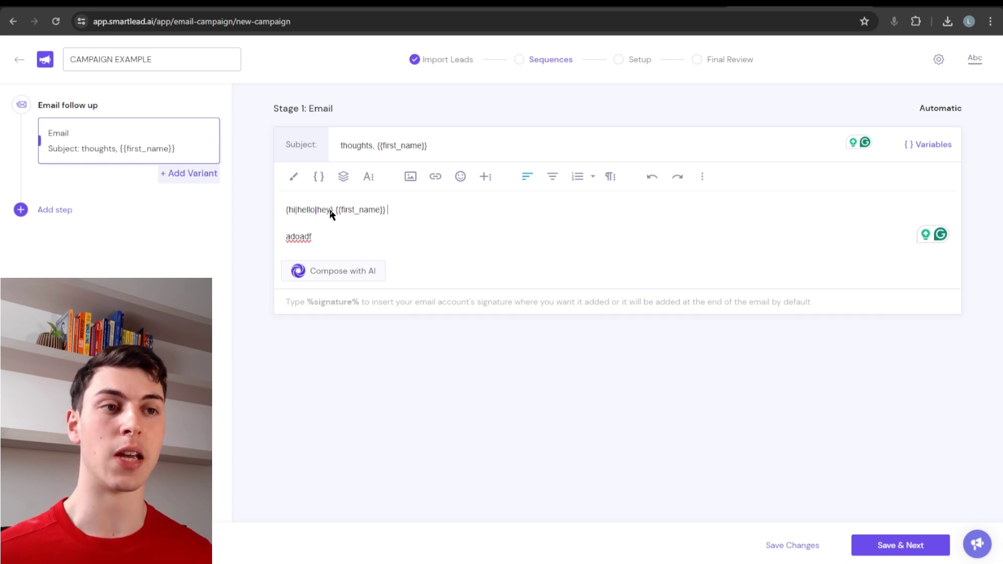
click(211, 193)
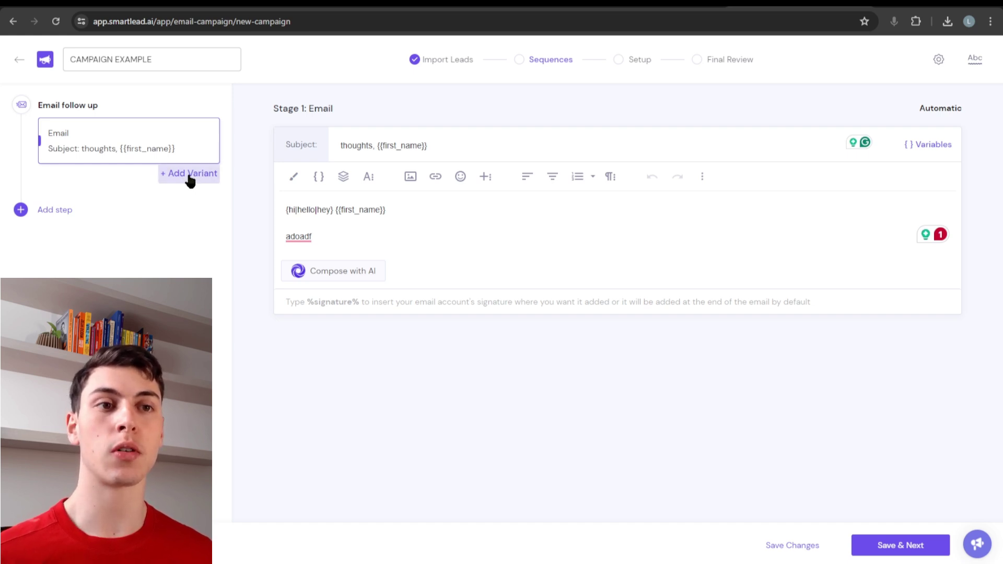
click(191, 177)
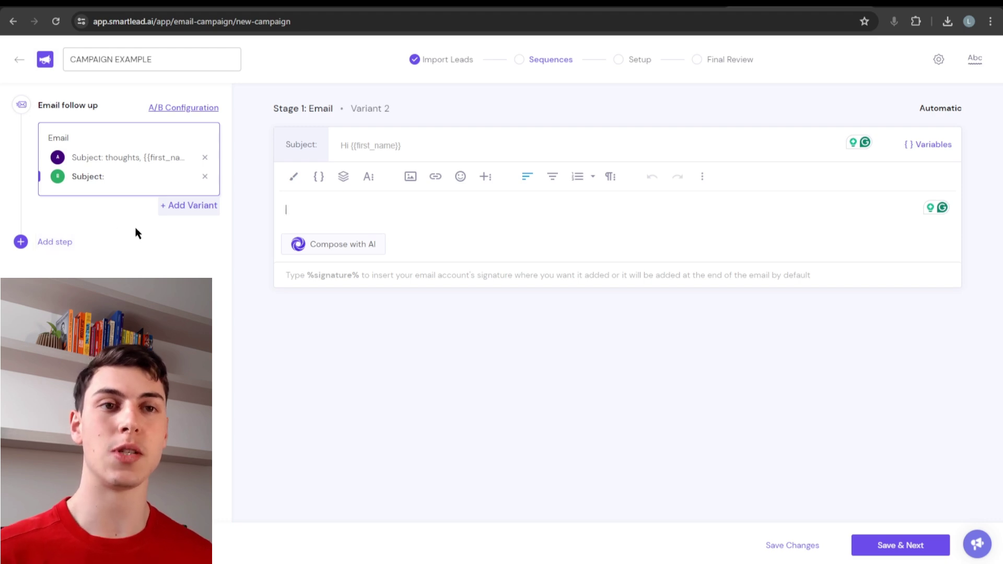
Add a Stage 2 email follow-up to the sequence and set the wait before it to 3 days
click(51, 245)
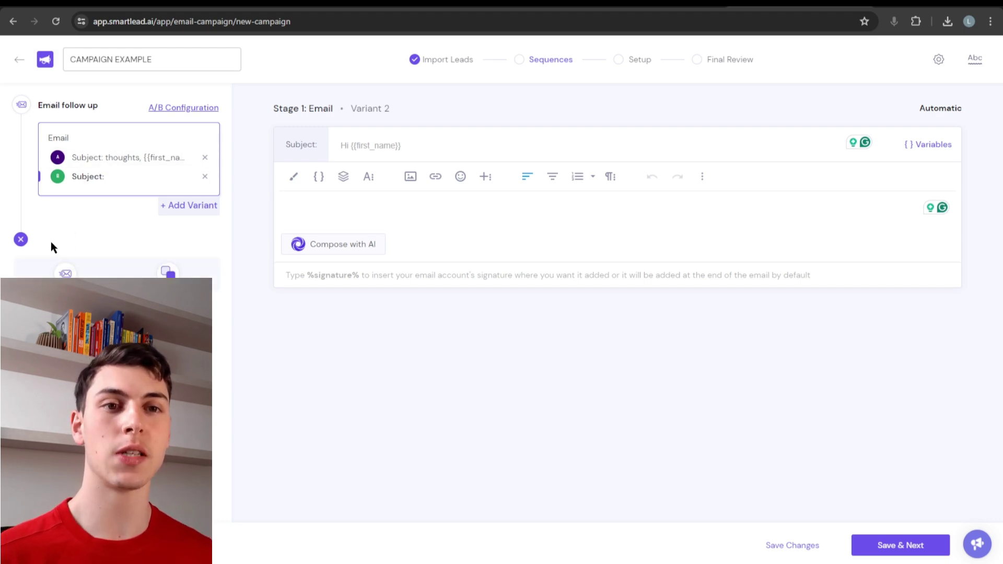
click(65, 270)
click(99, 248)
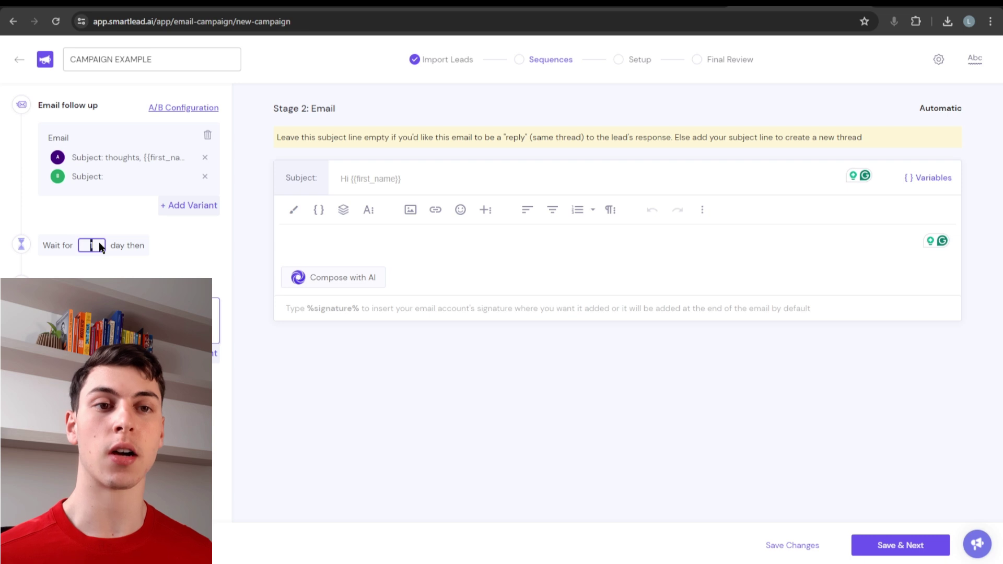
key(BackSpace)
text(3)
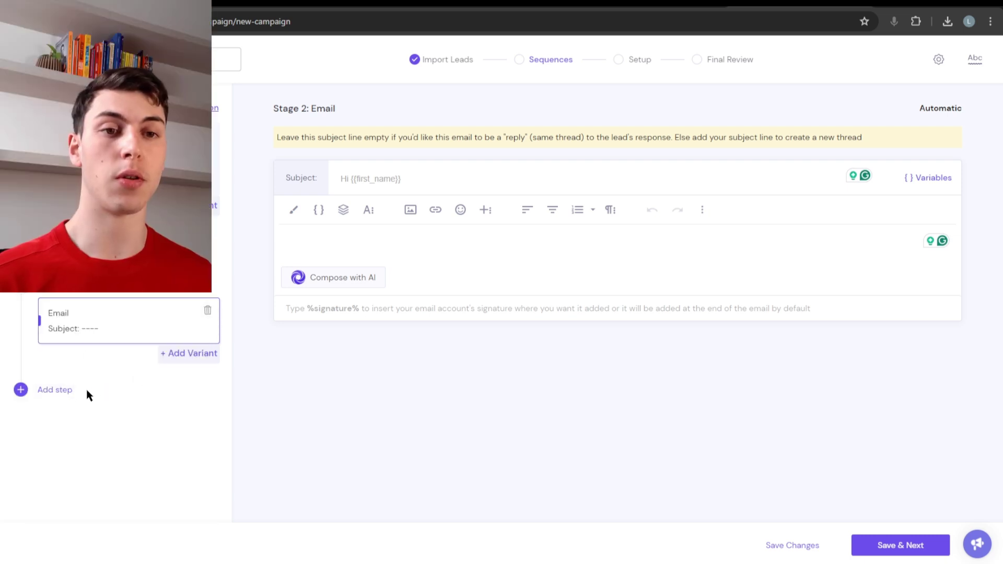
Add a manual follow-up step after the Stage 2 email and delete it again
click(51, 391)
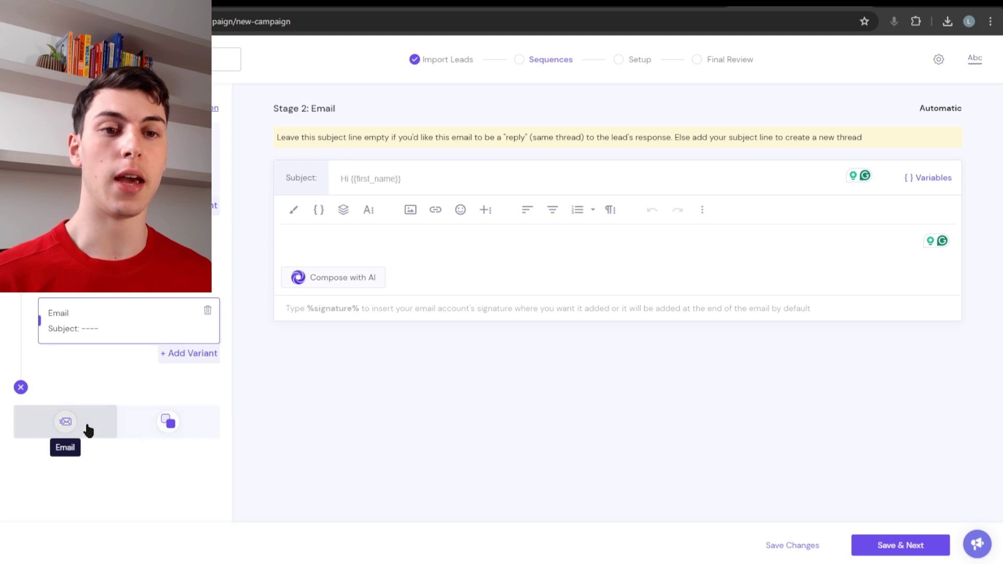
click(168, 421)
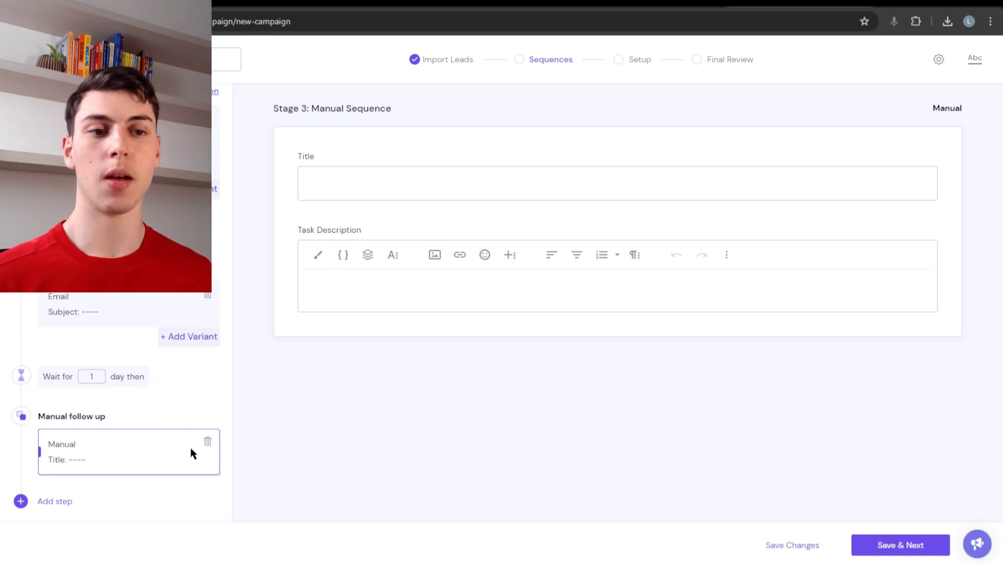
click(207, 442)
Add a Stage 3 email follow-up to the sequence and set the wait before it to 5 days
click(52, 389)
click(66, 424)
click(100, 357)
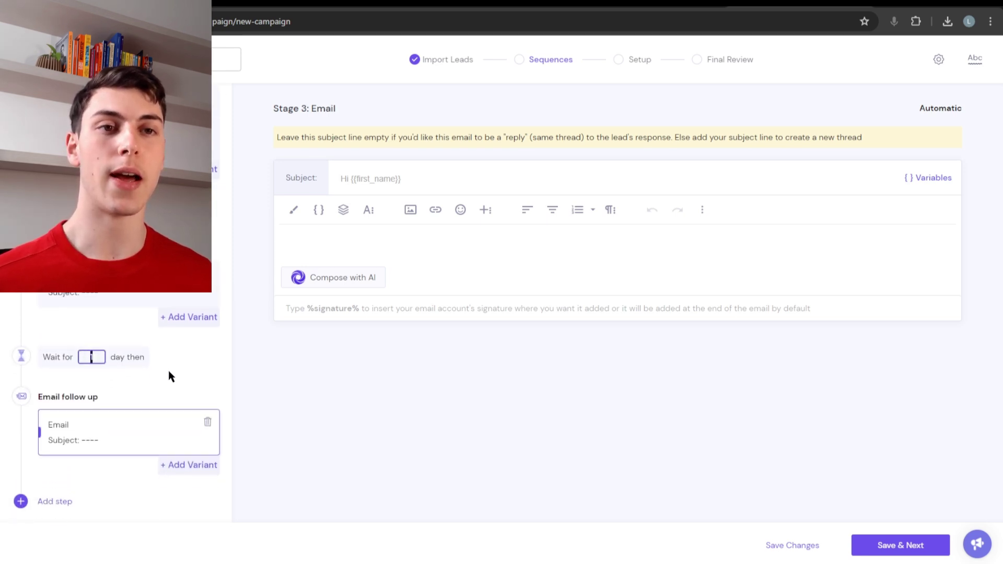
text(5)
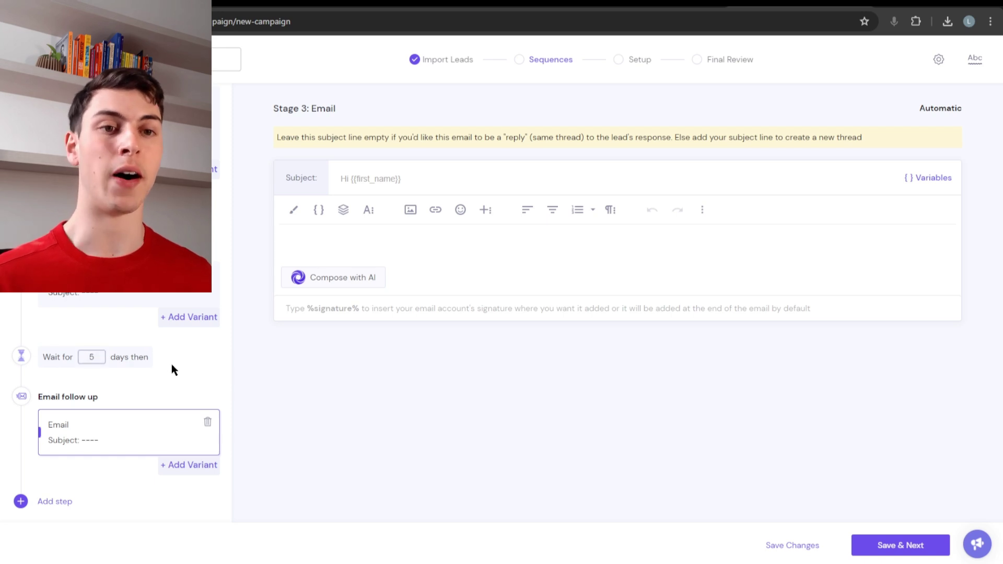
Enter asdf as the Stage 3 email body and asgdfg as the Stage 2 body, and save the sequence
scroll(167, 362, up, 1)
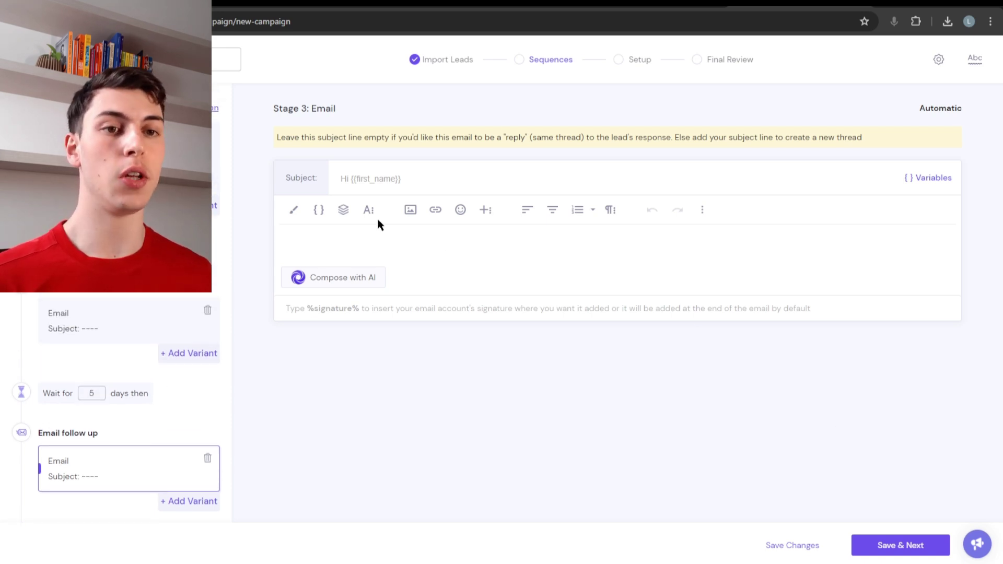
click(322, 241)
text(asdf)
click(157, 315)
click(374, 249)
text(asgdfg)
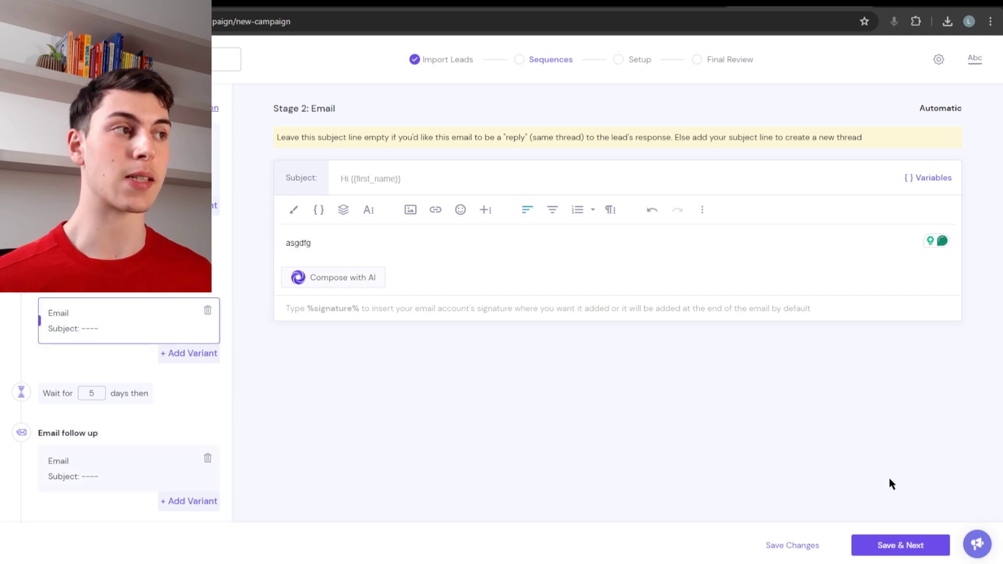
click(919, 543)
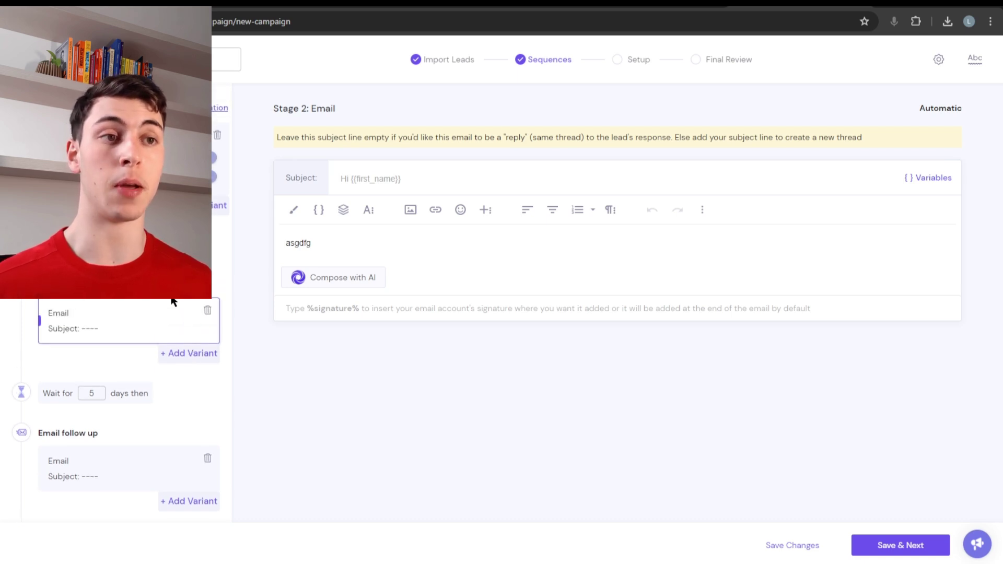
Examine the Stage 2 subject field and the note about leaving it empty for same-thread replies
click(368, 179)
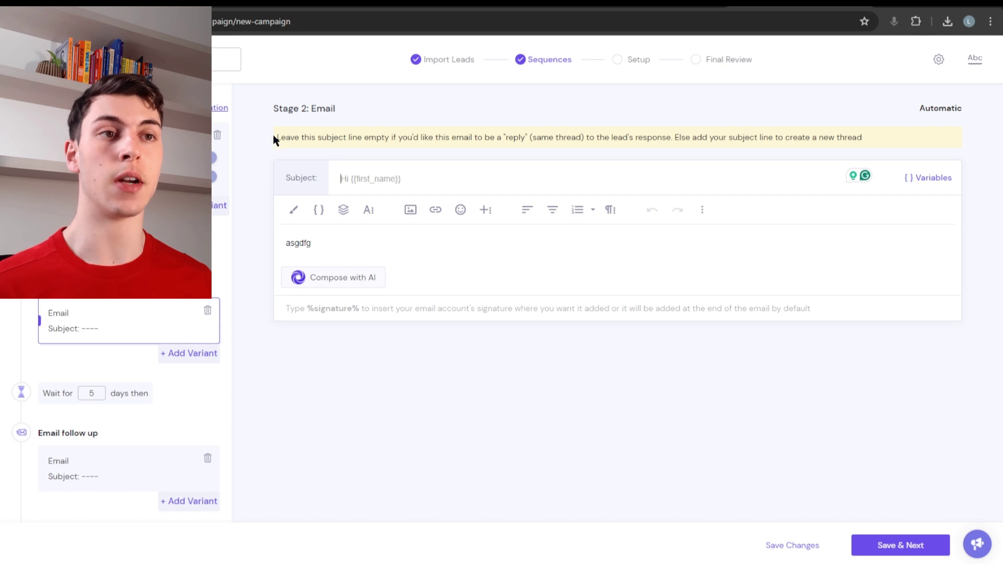
drag(277, 138, 549, 139)
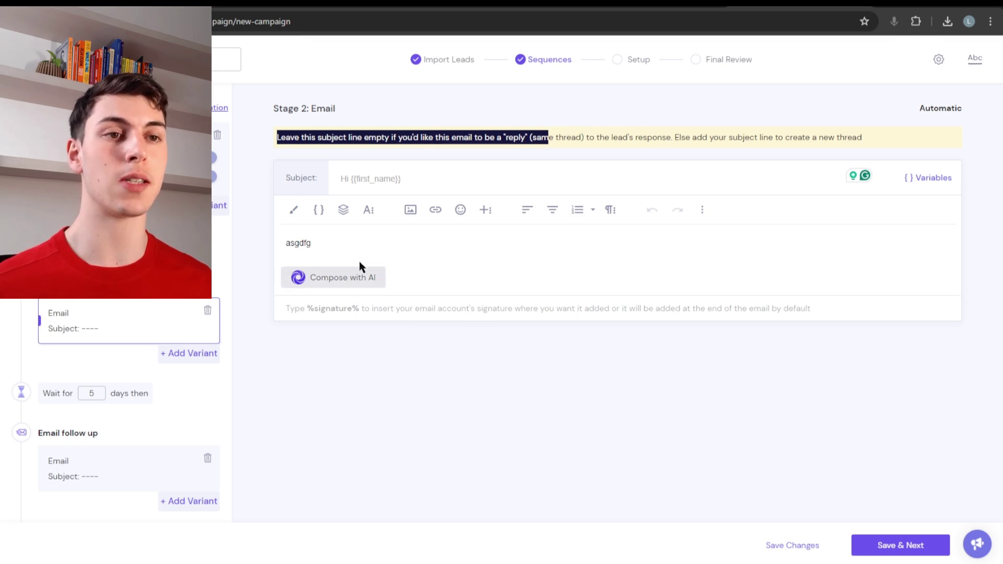
click(319, 245)
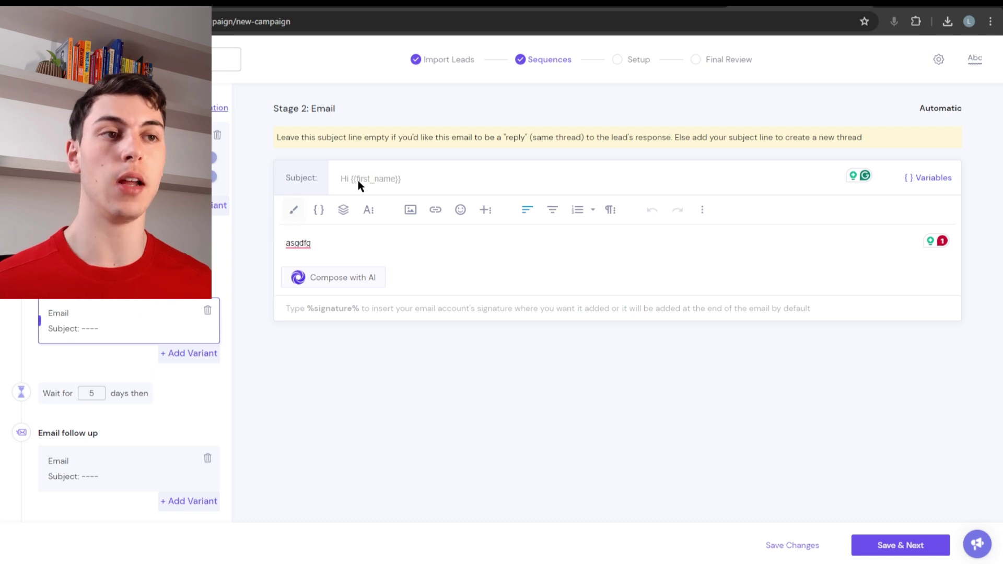
click(375, 179)
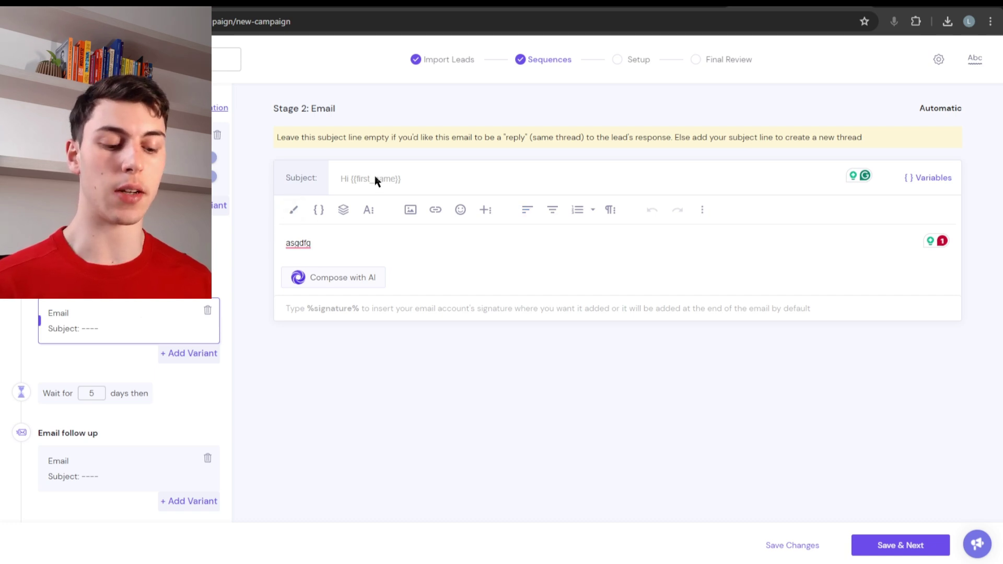
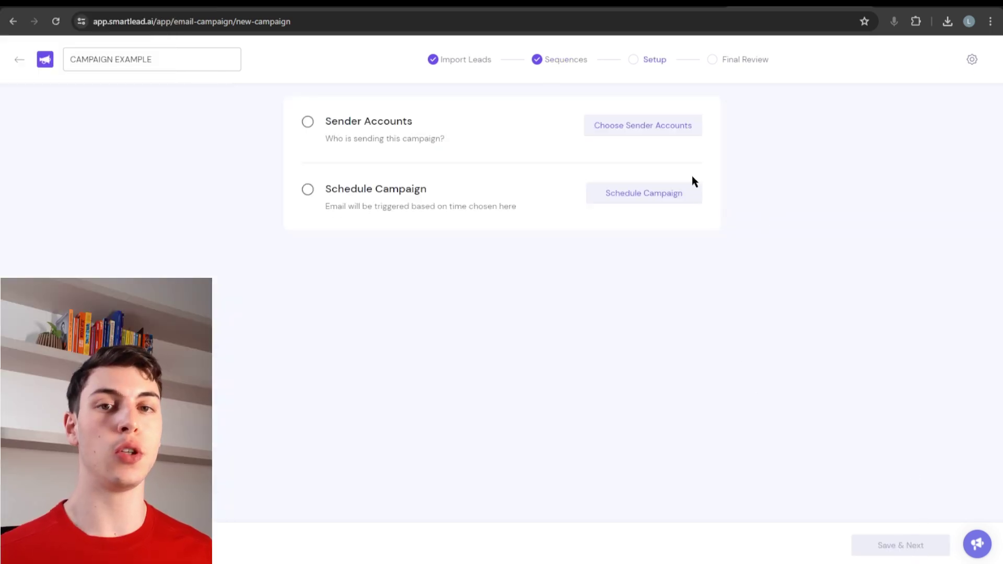
Open the campaign's schedule settings and set the time zone to America/New York (UTC-04:00)
click(660, 203)
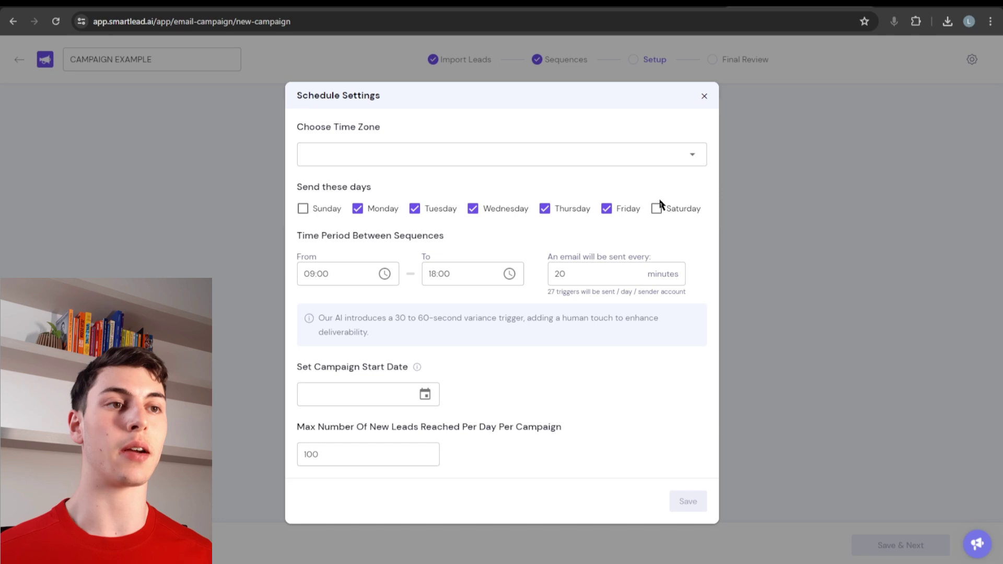
click(377, 161)
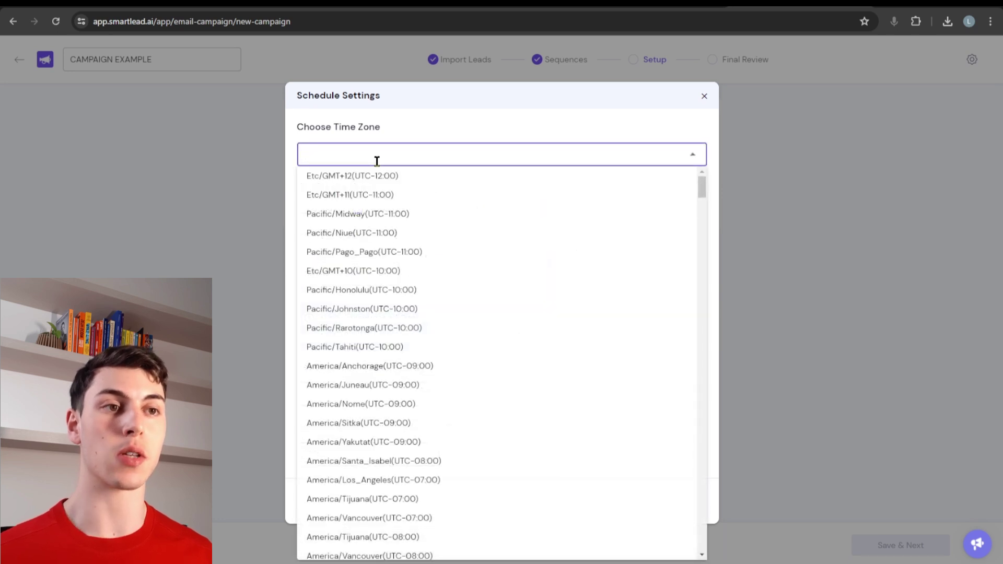
text(new)
click(387, 195)
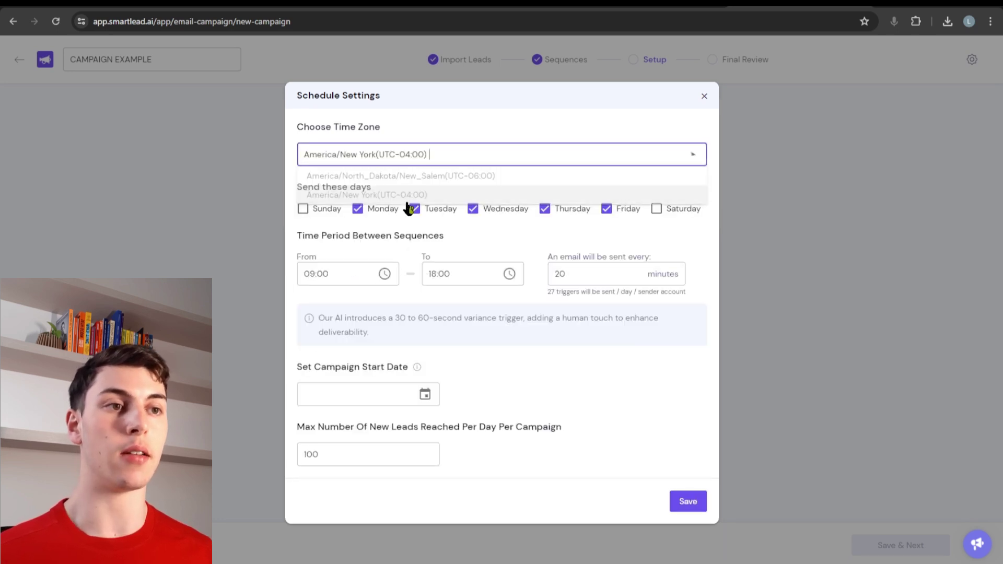
click(436, 179)
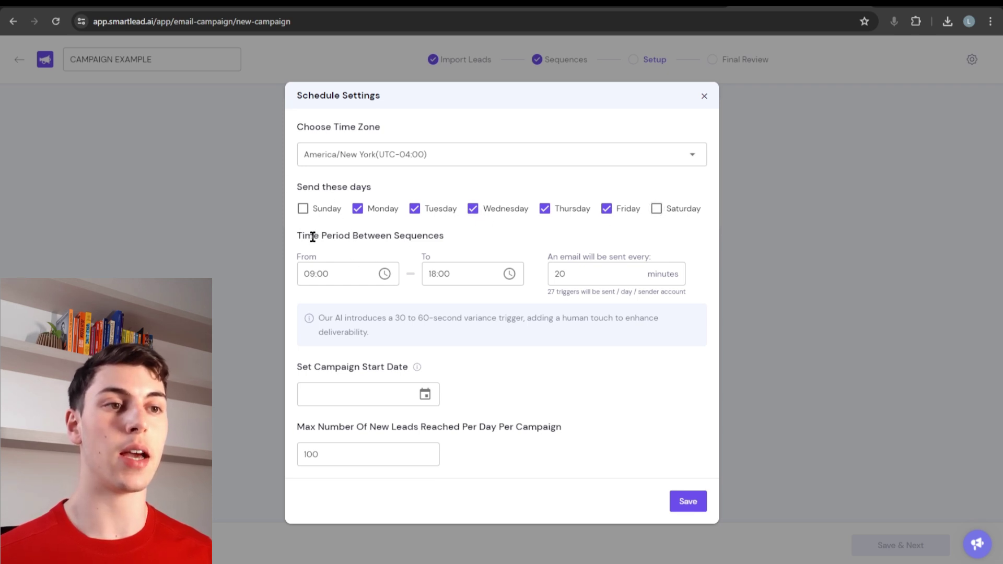
Set the campaign's daily sending window to run from 08:00 to 17:00
drag(321, 273, 291, 273)
text(08:00)
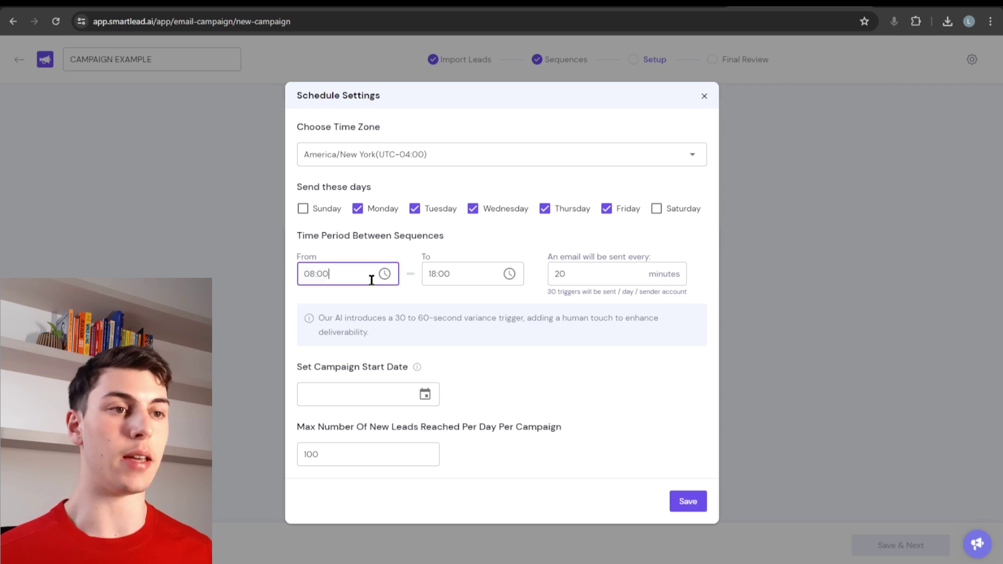
key(Tab)
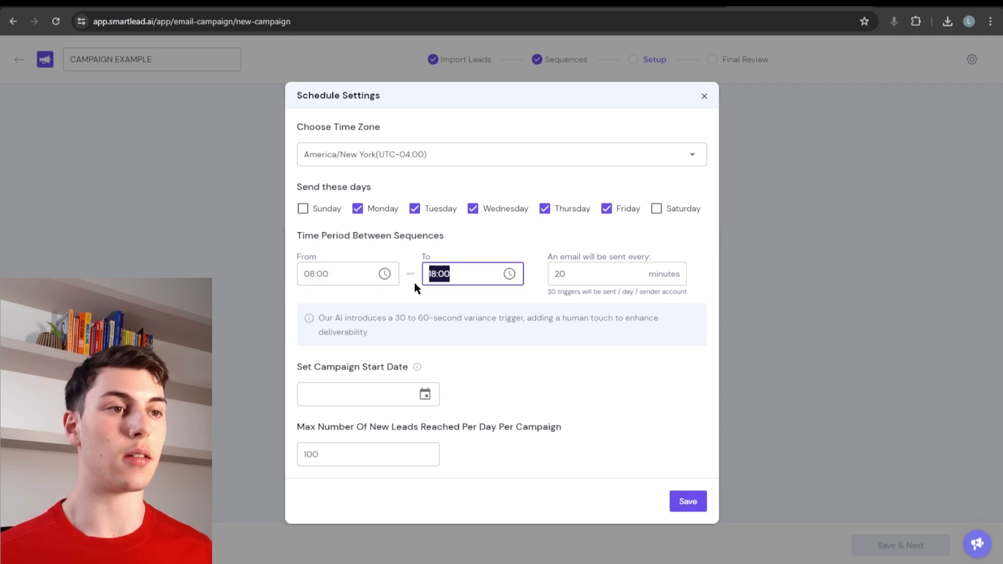
text(17:00)
click(515, 237)
drag(549, 256, 662, 256)
click(661, 256)
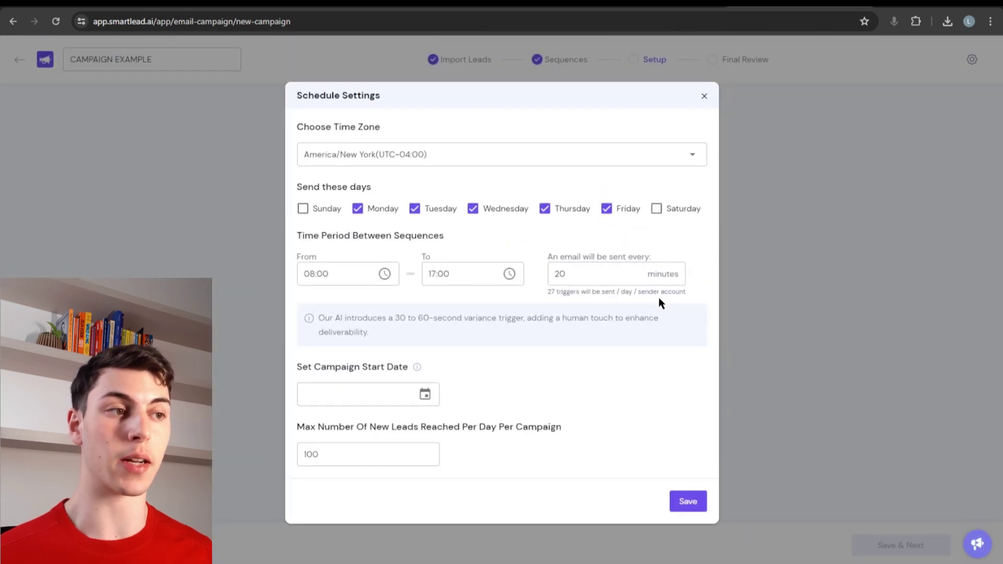
click(350, 395)
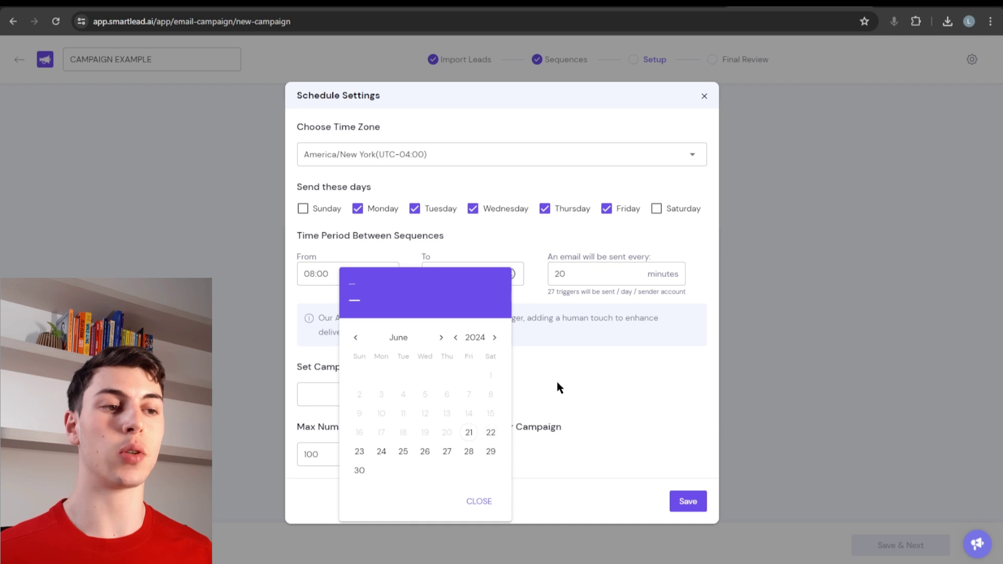
click(381, 451)
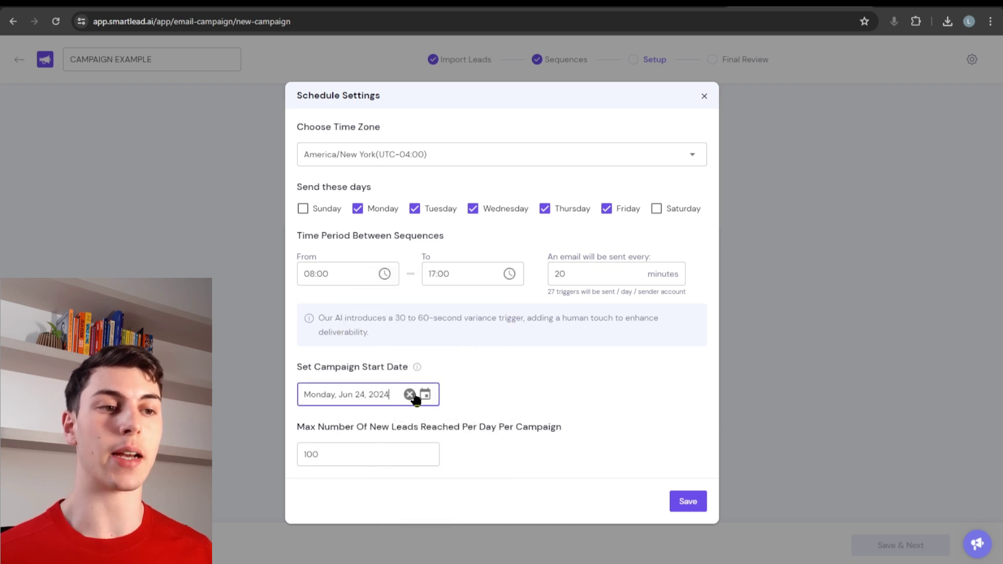
click(411, 394)
click(478, 381)
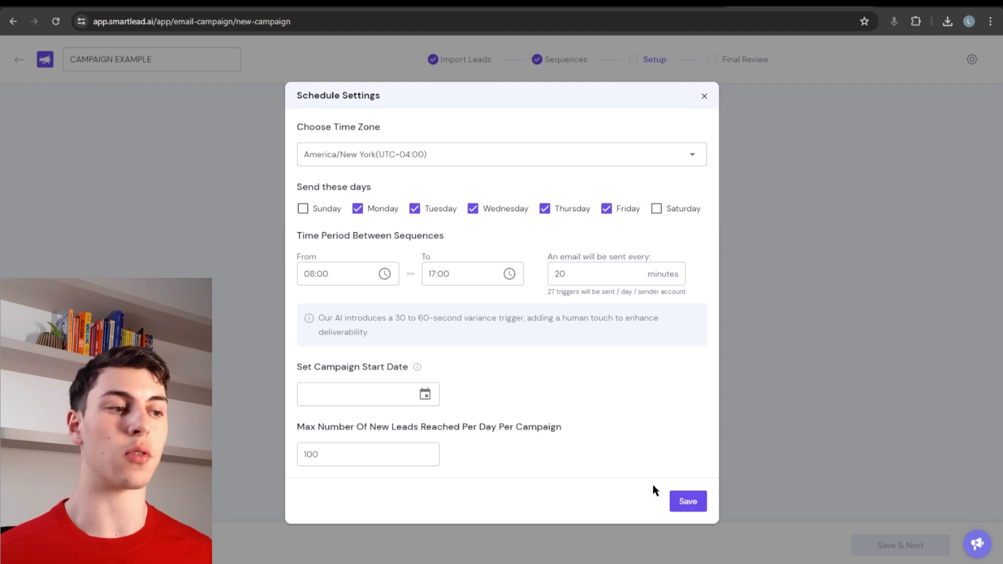
Save the schedule settings and open the campaign's general settings
click(689, 502)
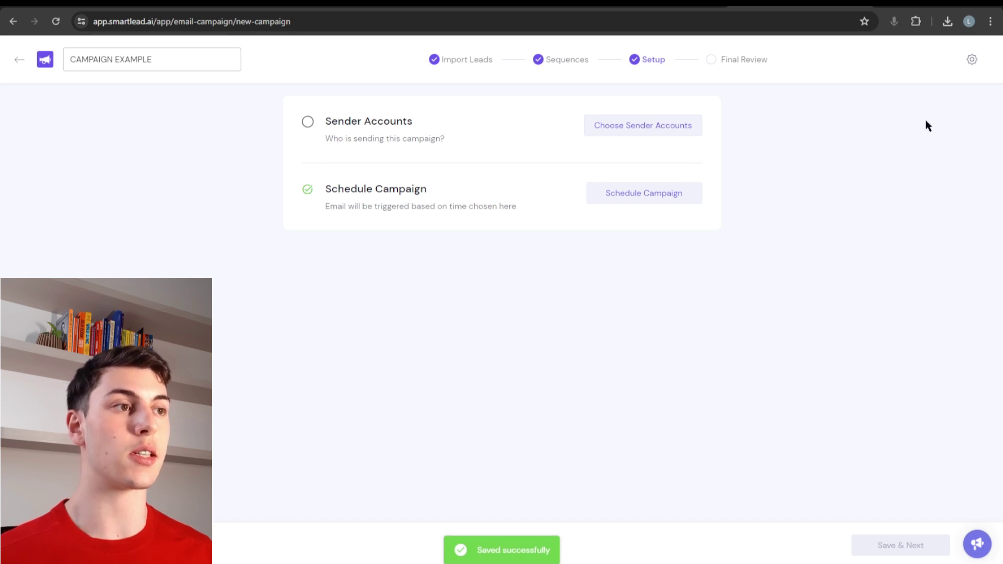
click(972, 59)
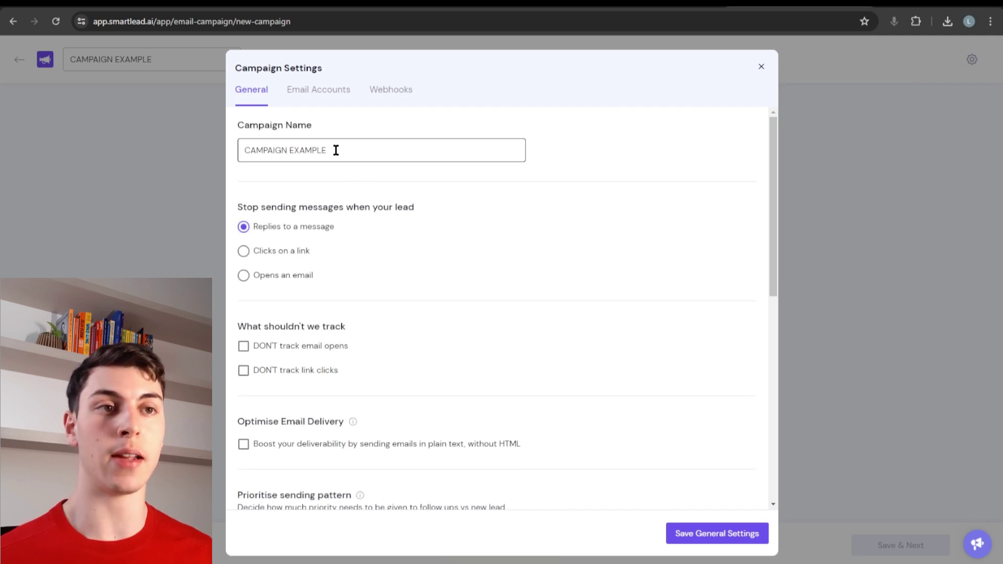
Turn off tracking of email opens and link clicks, and enable sending emails in plain text without HTML
scroll(347, 175, down, 1)
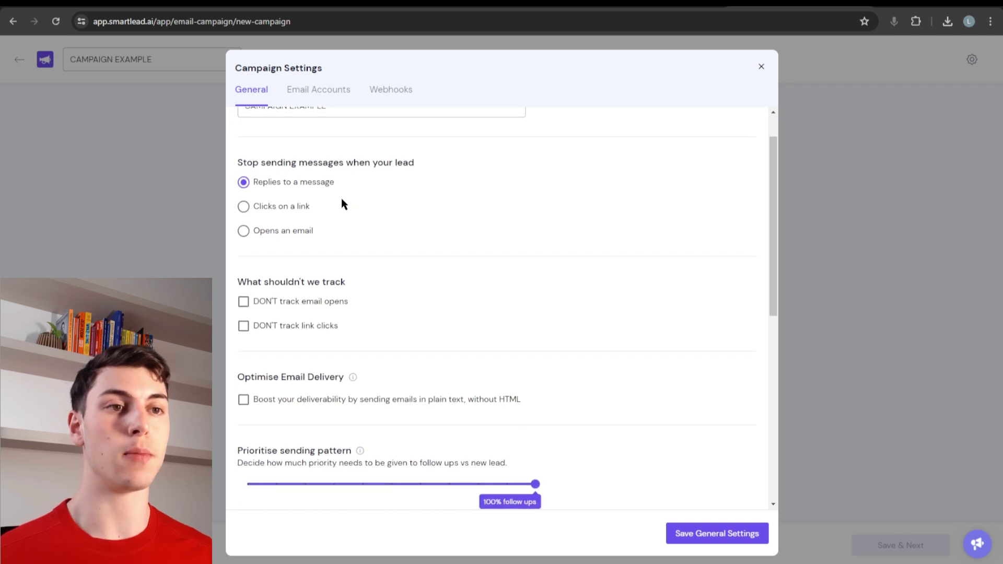
scroll(374, 222, down, 1)
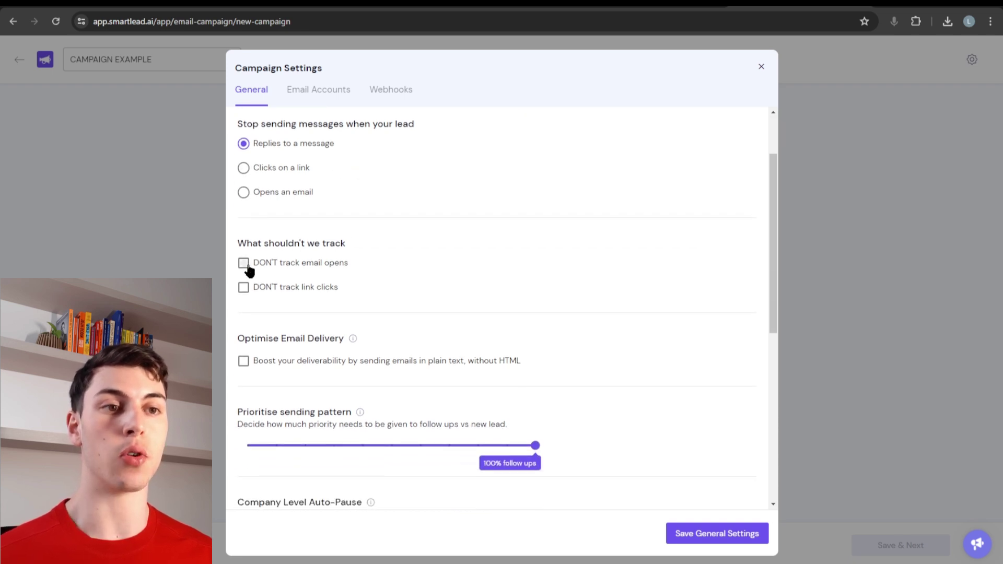
ctrl+scroll(248, 262, up, 2)
ctrl+scroll(274, 275, down, 4)
ctrl+scroll(266, 277, up, 2)
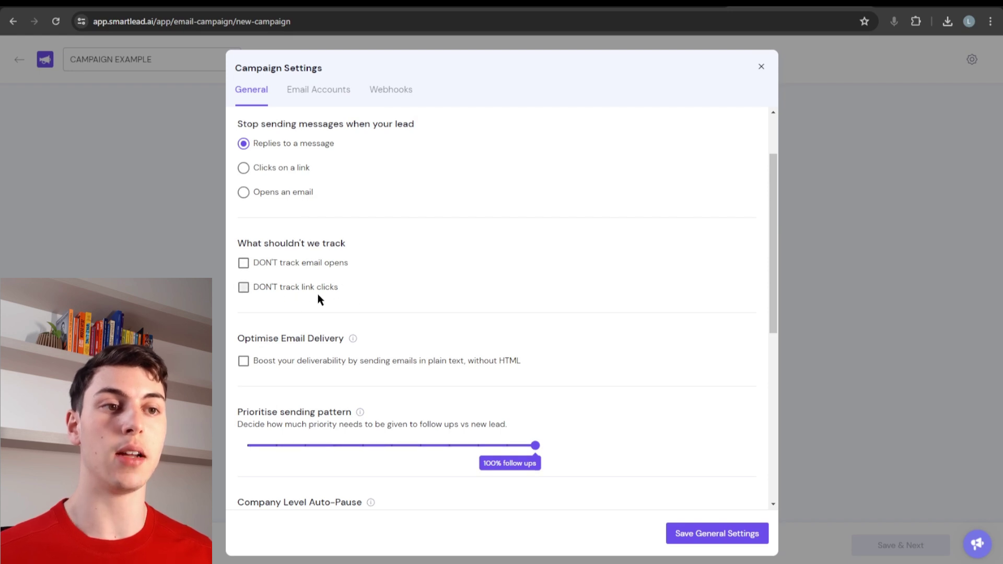
click(243, 262)
click(244, 287)
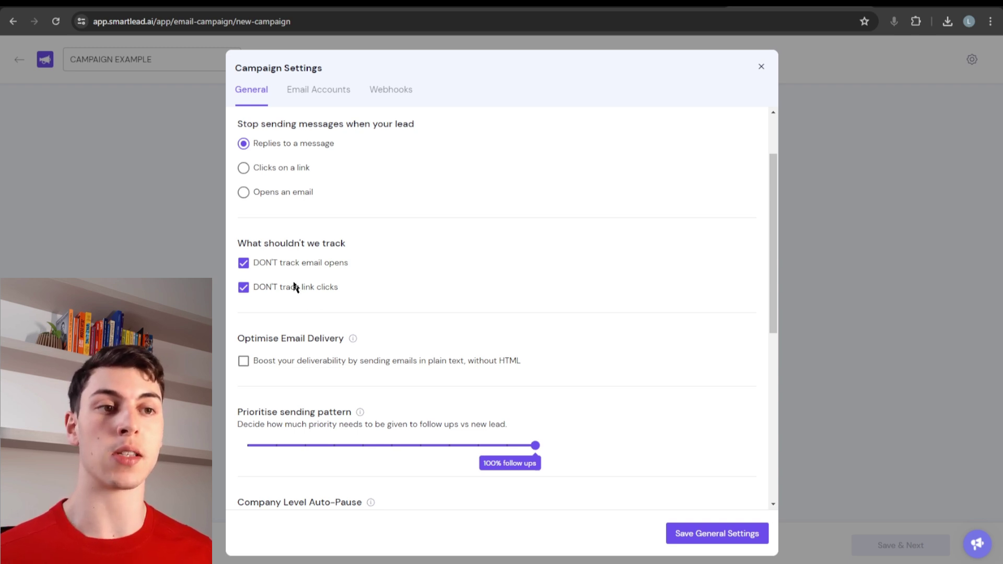
scroll(334, 292, down, 1)
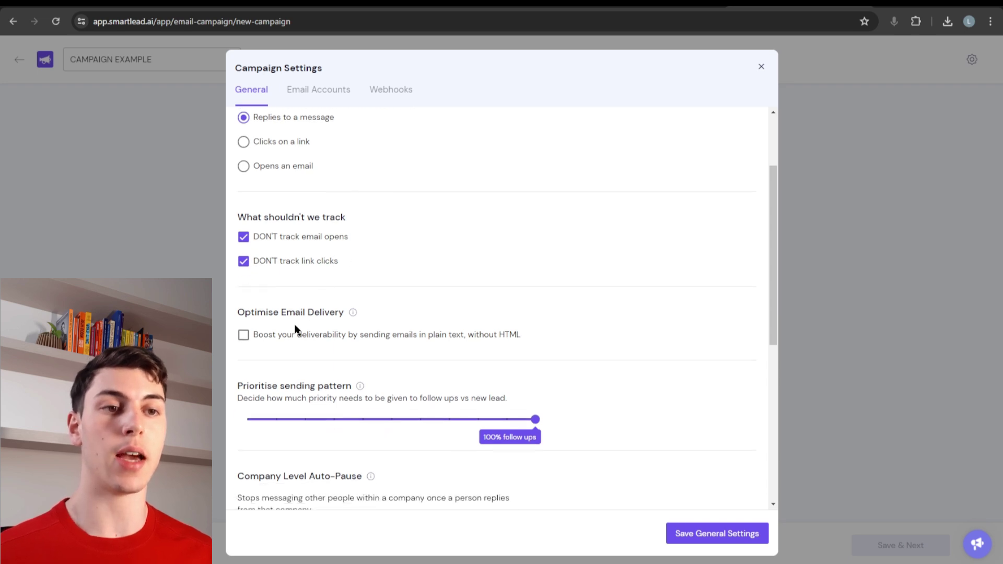
click(243, 314)
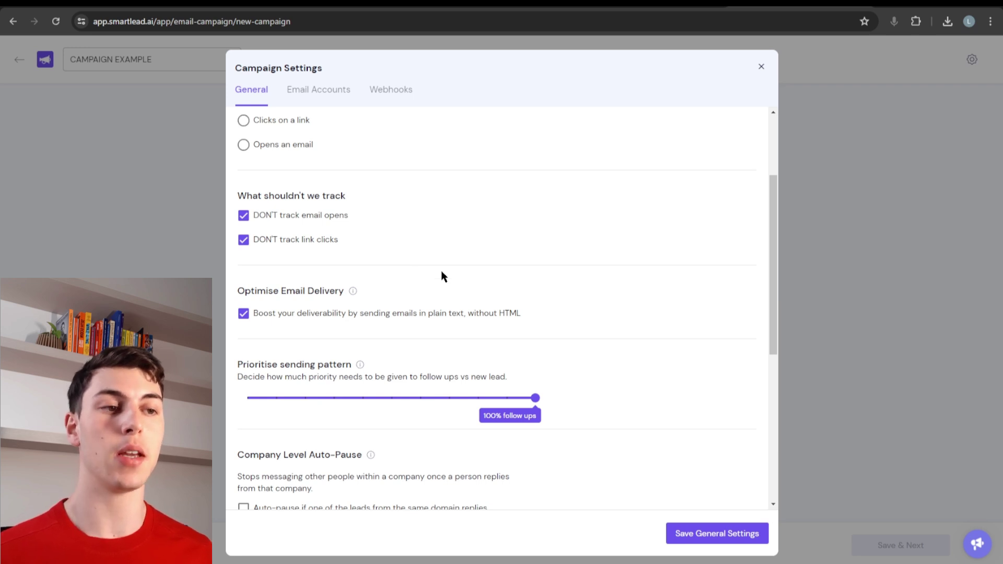
Set the sending pattern priority to 20% follow ups and 80% new leads
scroll(379, 287, down, 2)
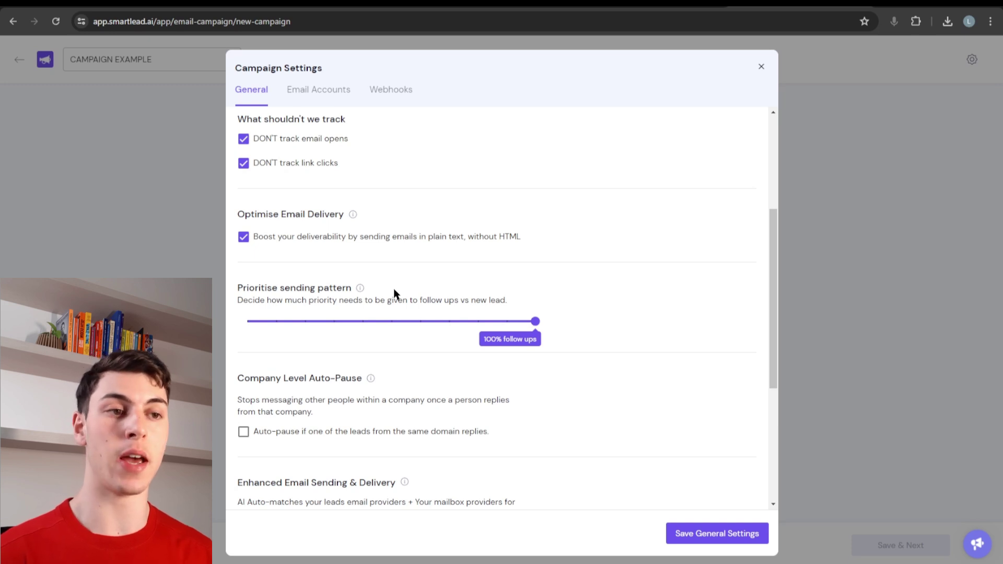
click(393, 322)
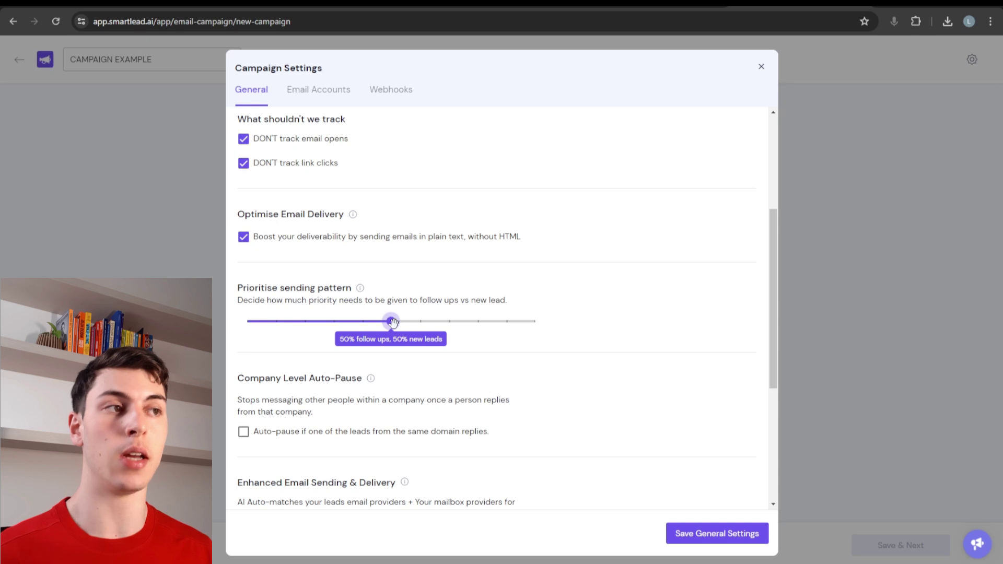
scroll(494, 321, down, 3)
scroll(369, 314, up, 2)
scroll(368, 313, up, 4)
drag(392, 470, 299, 470)
scroll(324, 457, down, 4)
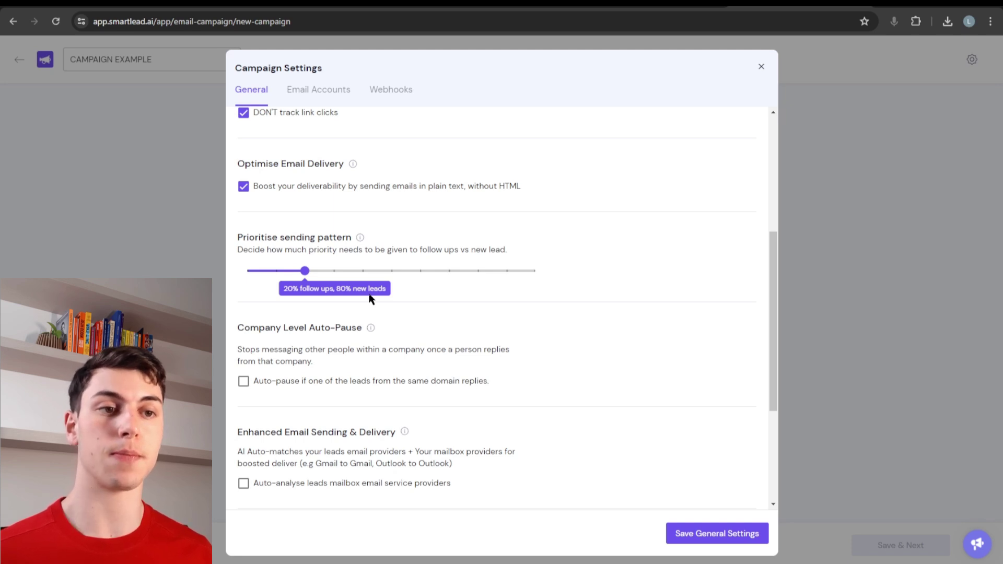
scroll(371, 298, down, 2)
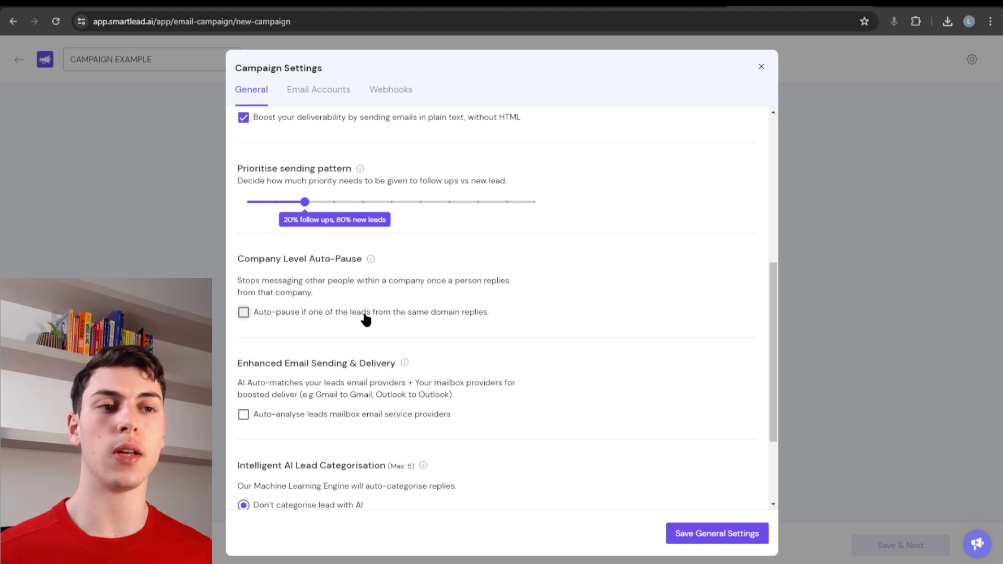
click(404, 318)
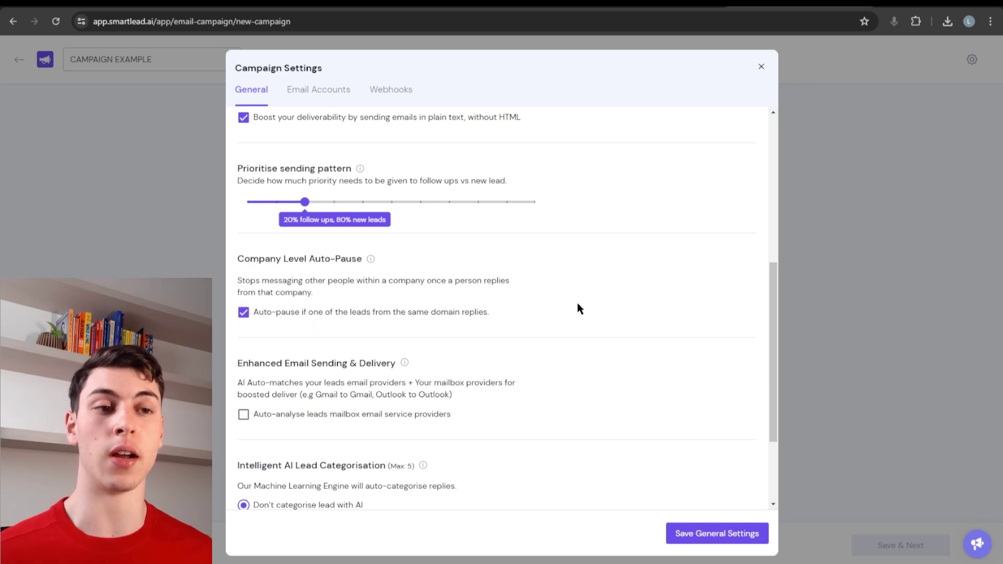
click(369, 312)
Enable reply categorisation using Smartlead's AI with the categories Not Interested, Do Not Contact, Out Of Office and Wrong Person
scroll(314, 320, down, 1)
scroll(313, 293, down, 3)
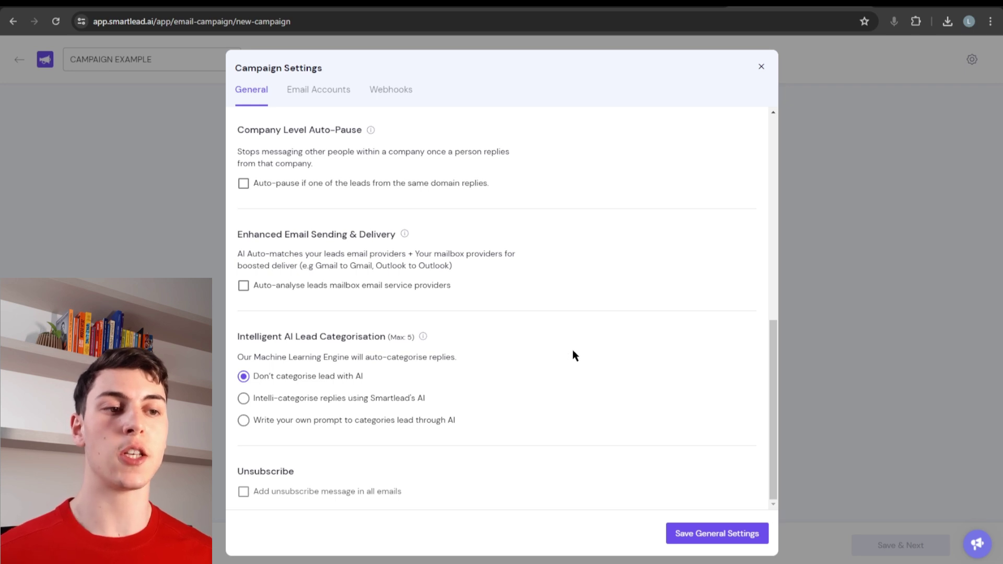
click(423, 398)
scroll(588, 360, down, 1)
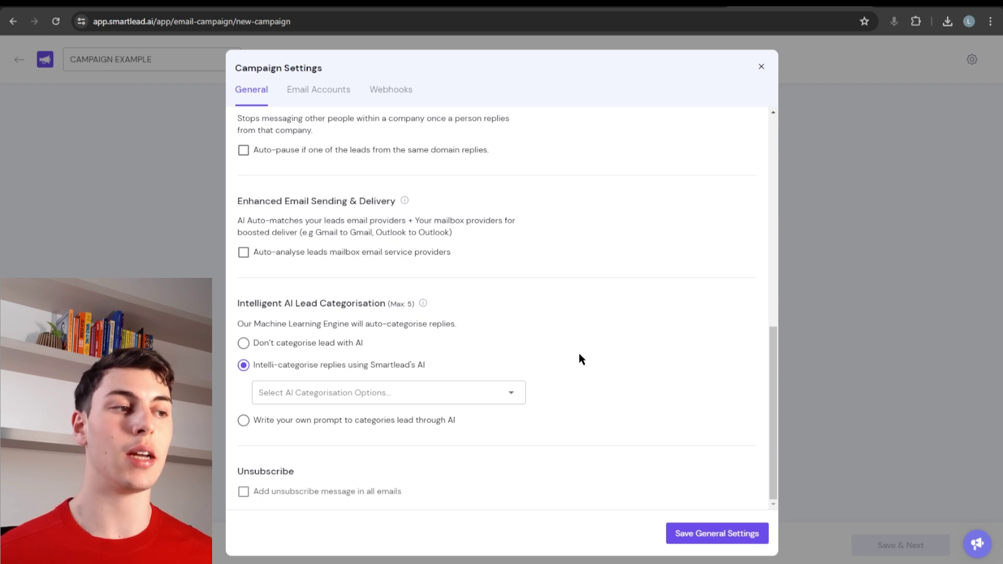
click(505, 395)
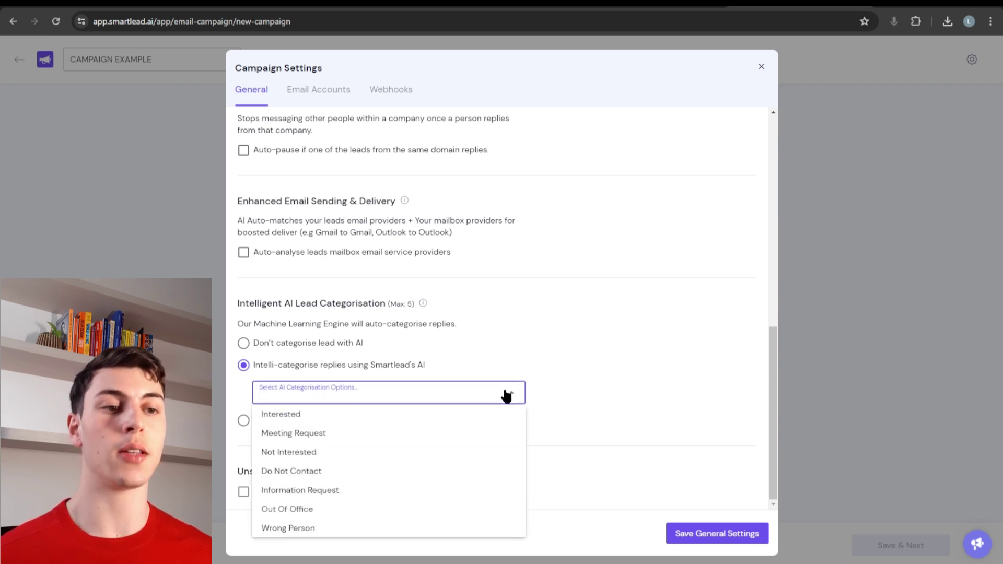
click(371, 459)
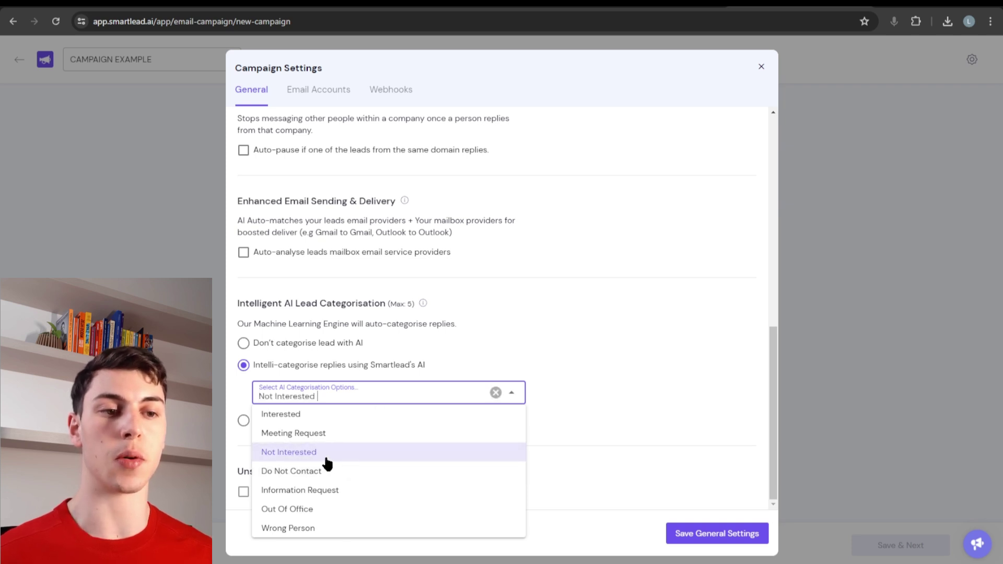
click(340, 471)
click(355, 509)
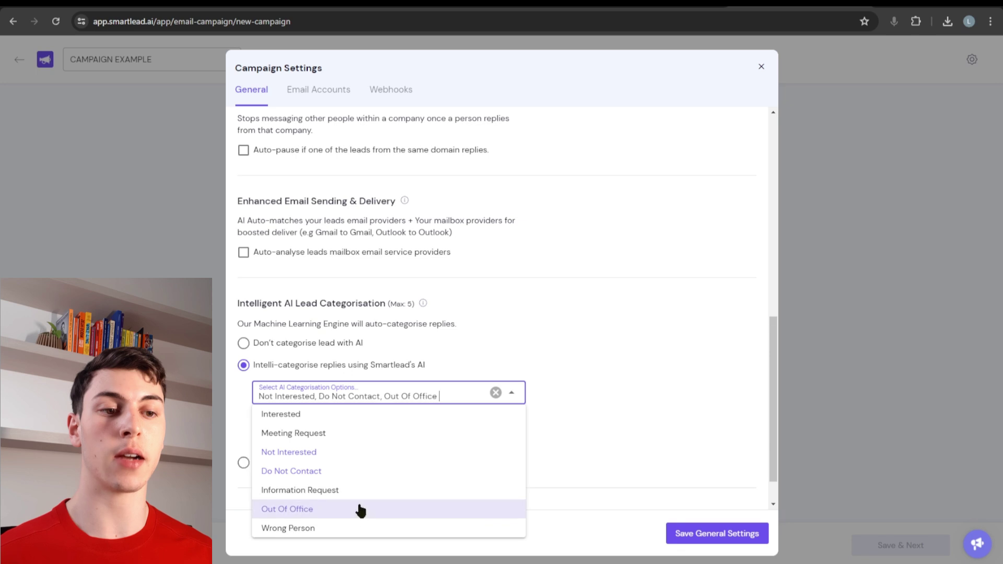
click(294, 529)
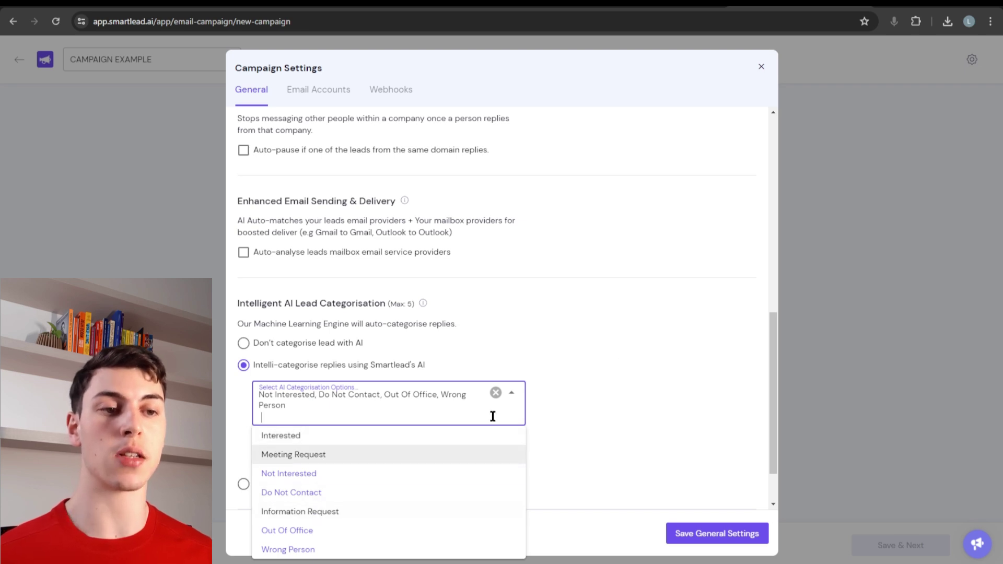
click(614, 368)
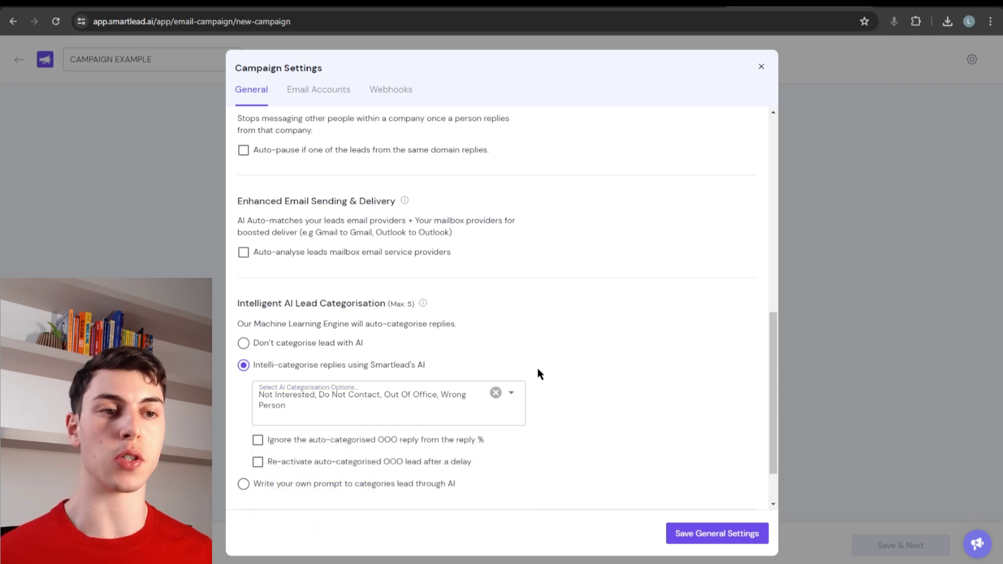
Ignore auto-categorised OOO replies in the reply percentage and re-activate auto-categorised OOO leads after 10 days
scroll(452, 501, down, 1)
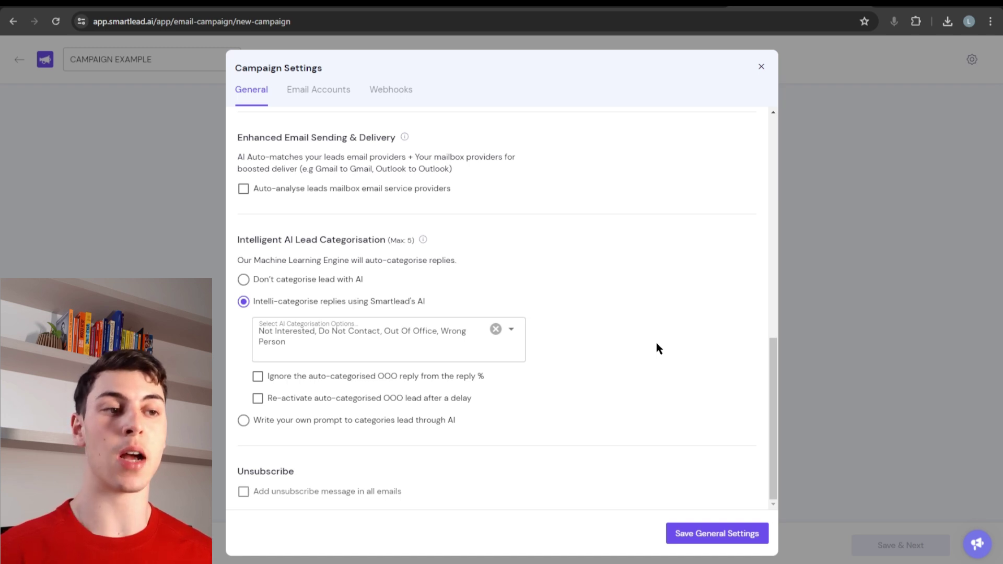
click(290, 378)
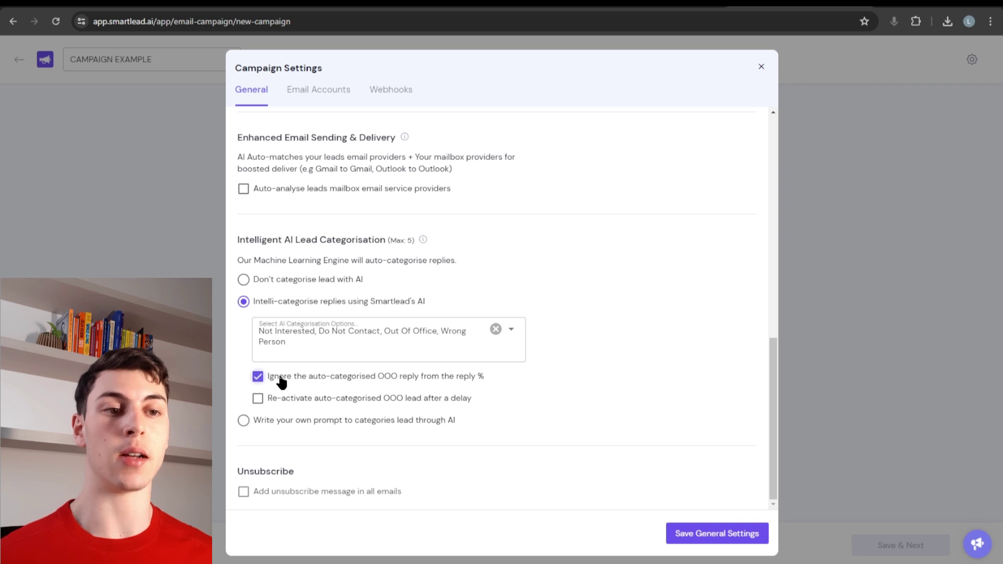
click(367, 408)
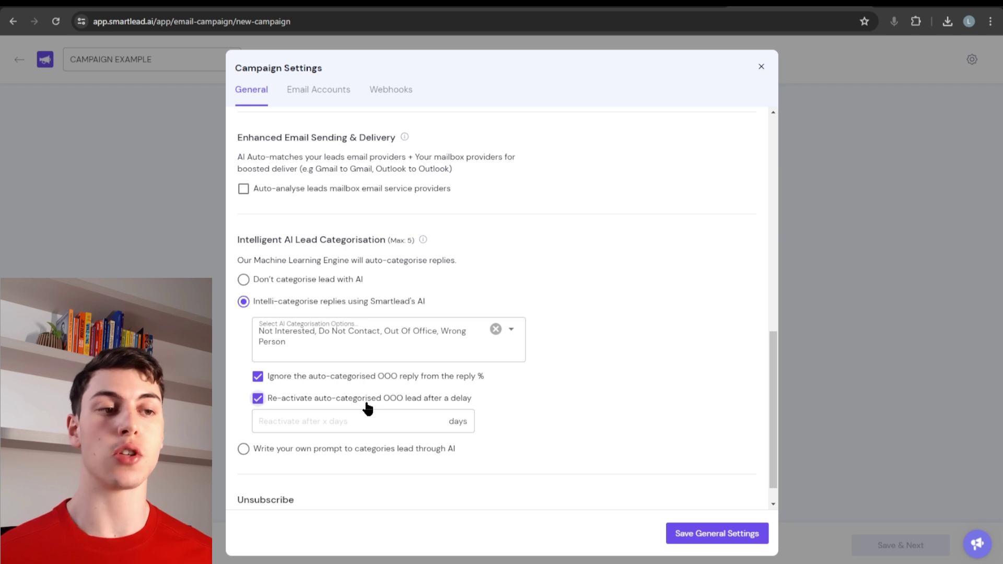
click(338, 422)
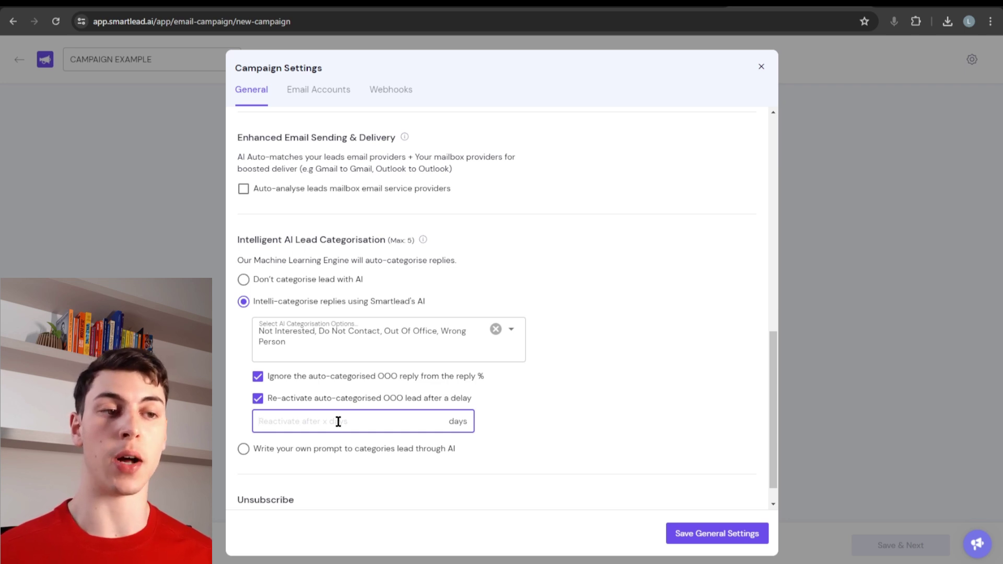
text(10)
click(556, 428)
Examine the unsubscribe message option and the plain text delivery setting it depends on
scroll(536, 407, down, 1)
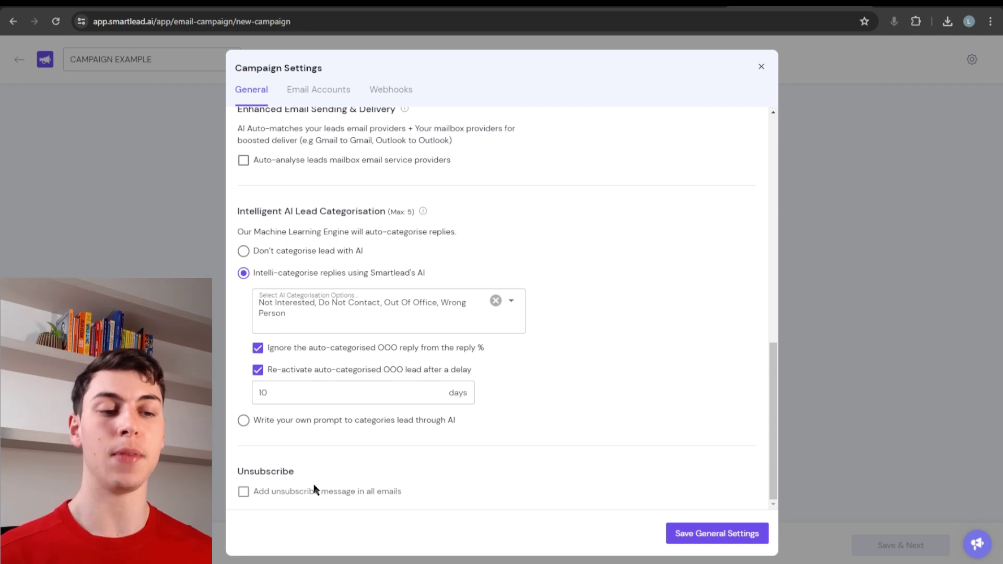
mouse_move(253, 478)
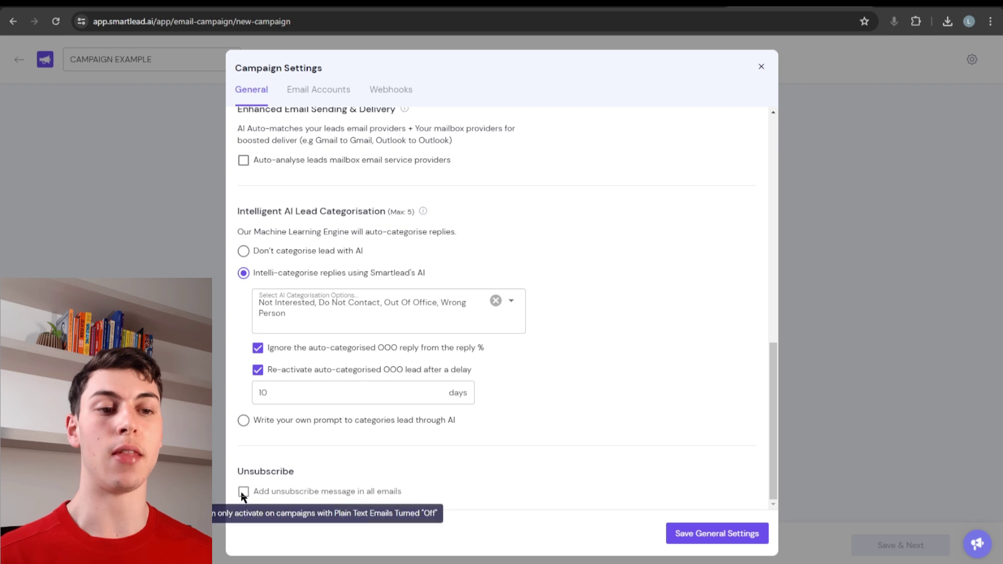
scroll(561, 426, up, 15)
mouse_move(242, 446)
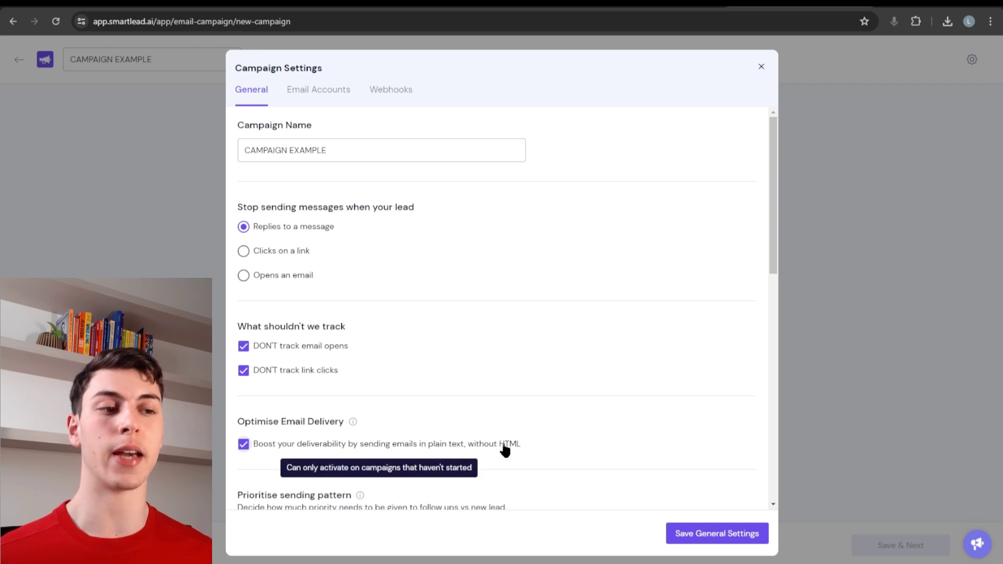
scroll(505, 450, down, 12)
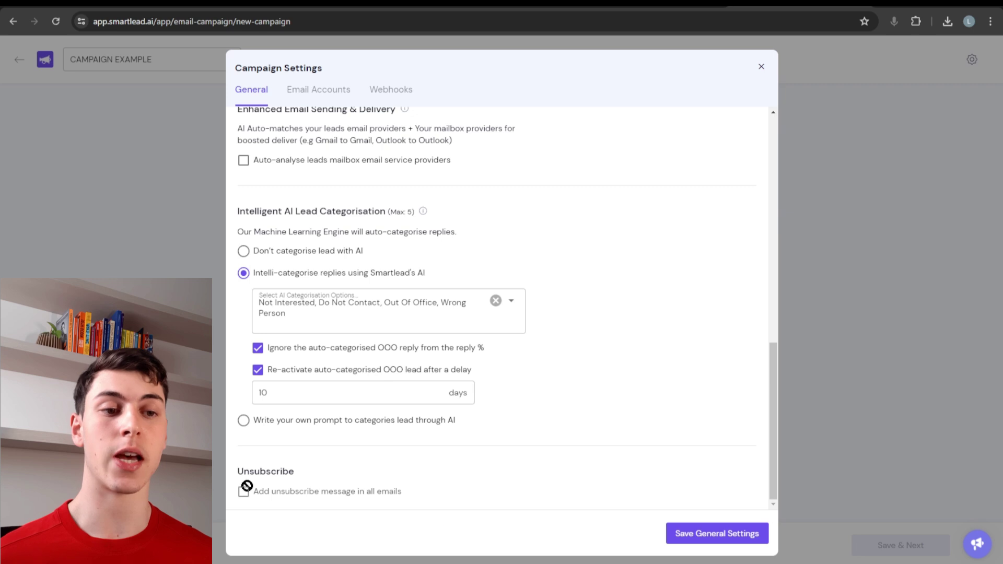
scroll(553, 429, up, 5)
scroll(552, 429, up, 6)
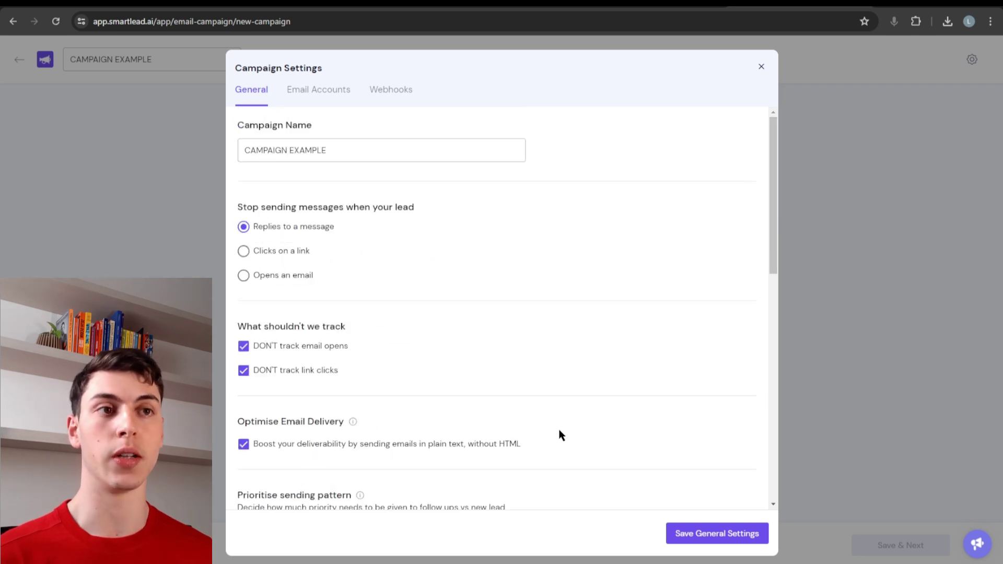
Try out a new campaign webhook with the Email Reply event type and discard it without adding it
click(391, 90)
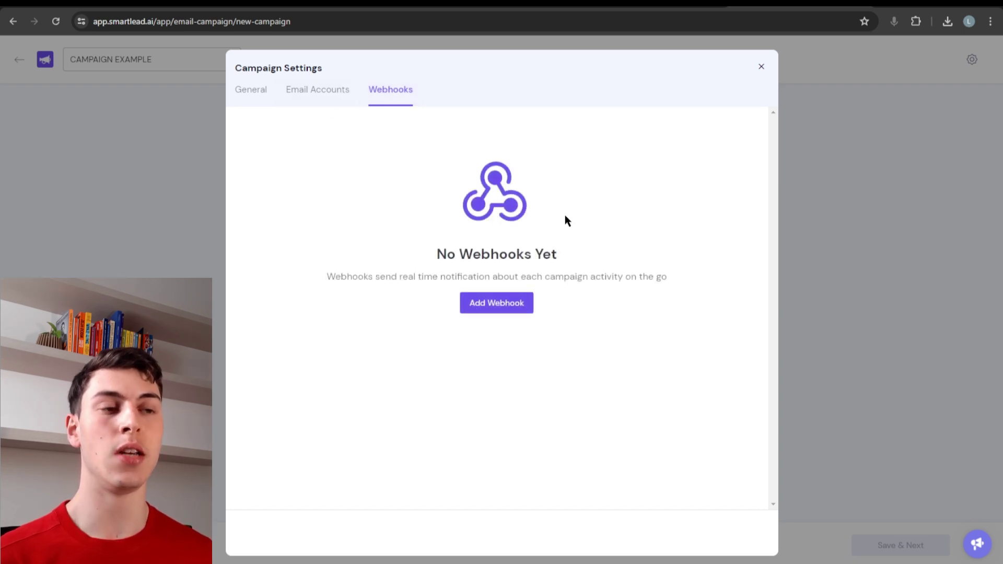
click(494, 305)
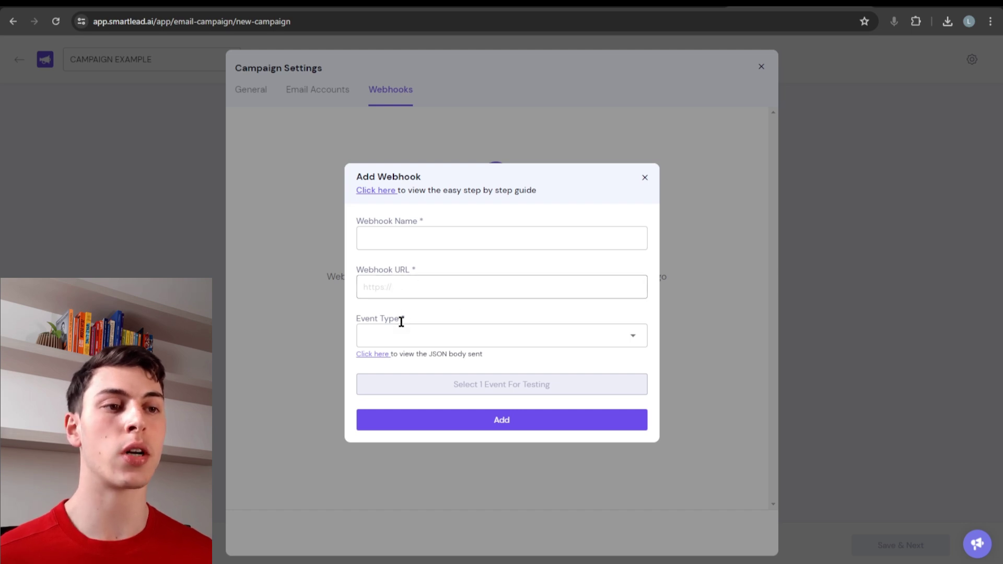
click(425, 336)
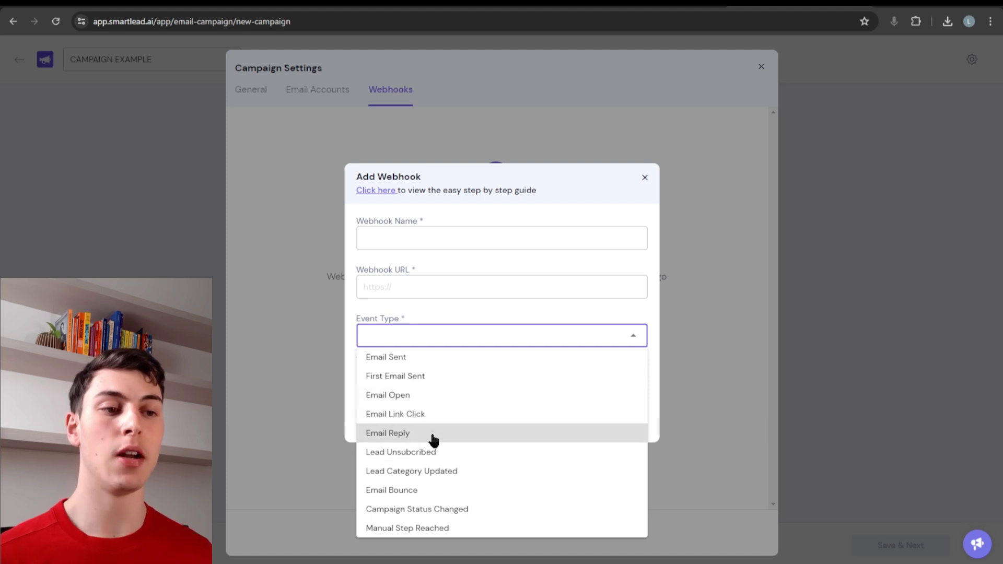
click(464, 436)
click(445, 309)
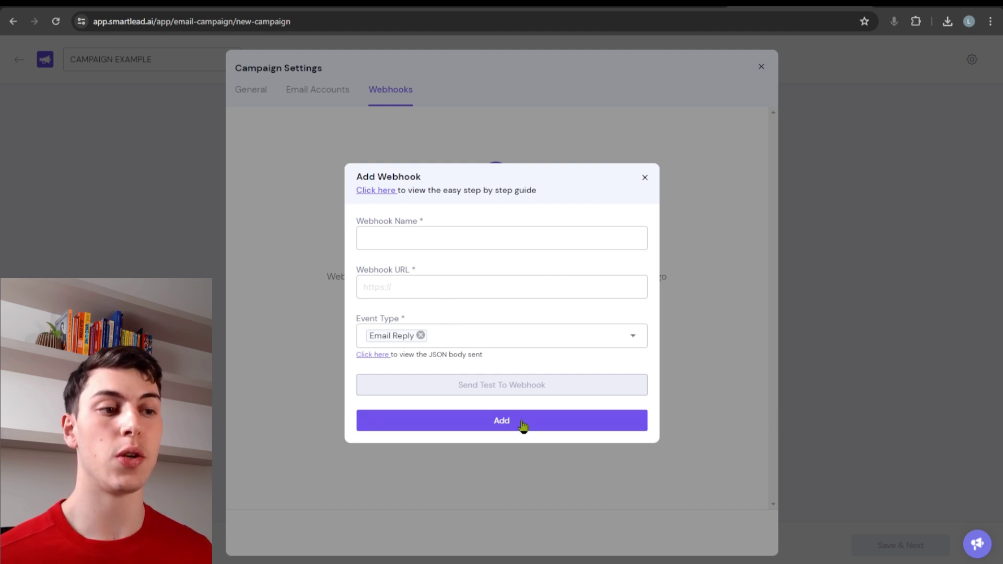
click(644, 177)
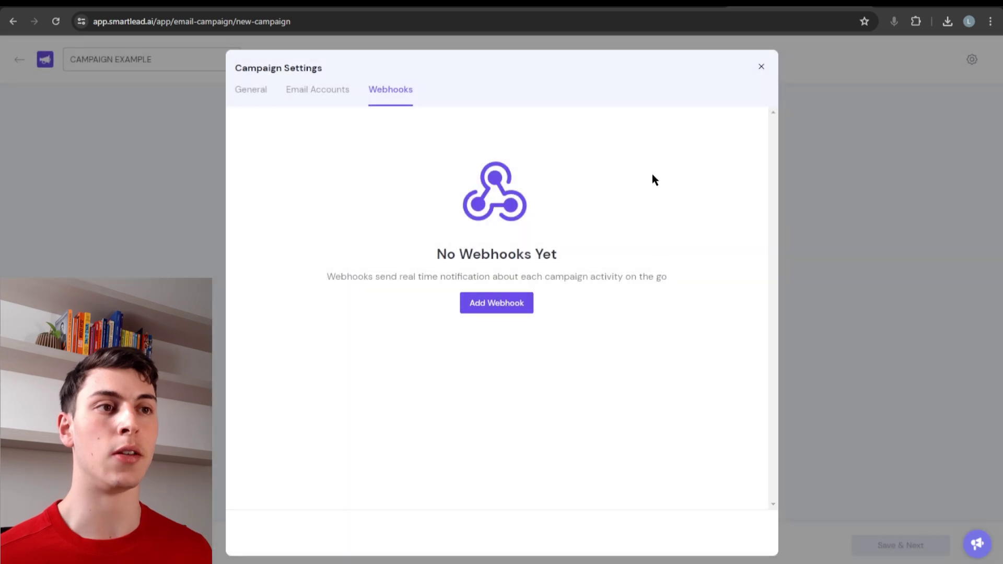
Switch to the Gamma document and read the Final Review notes on test emails, custom fields and inbox appearance
key(alt+Tab)
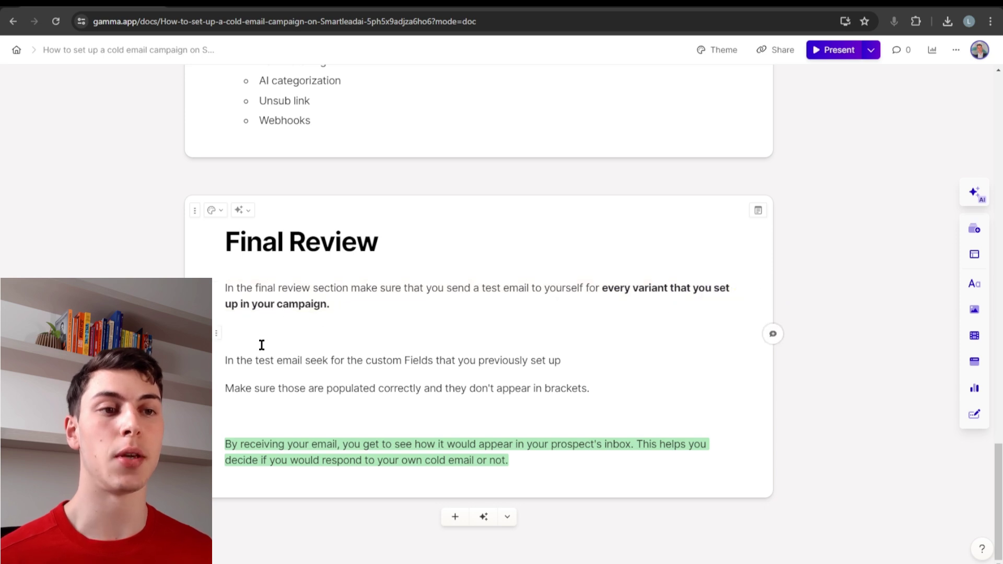
drag(226, 360, 304, 360)
click(315, 361)
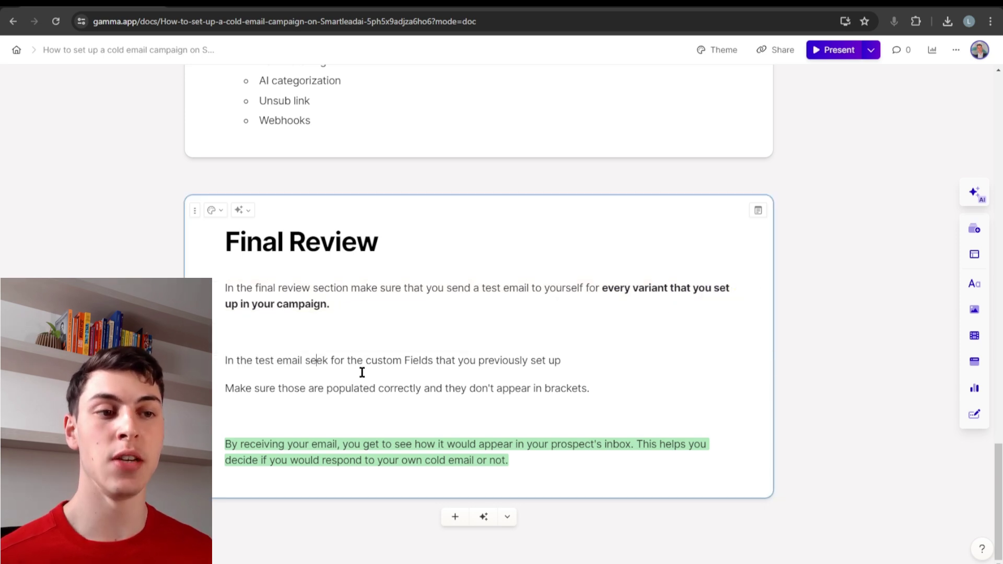
click(824, 351)
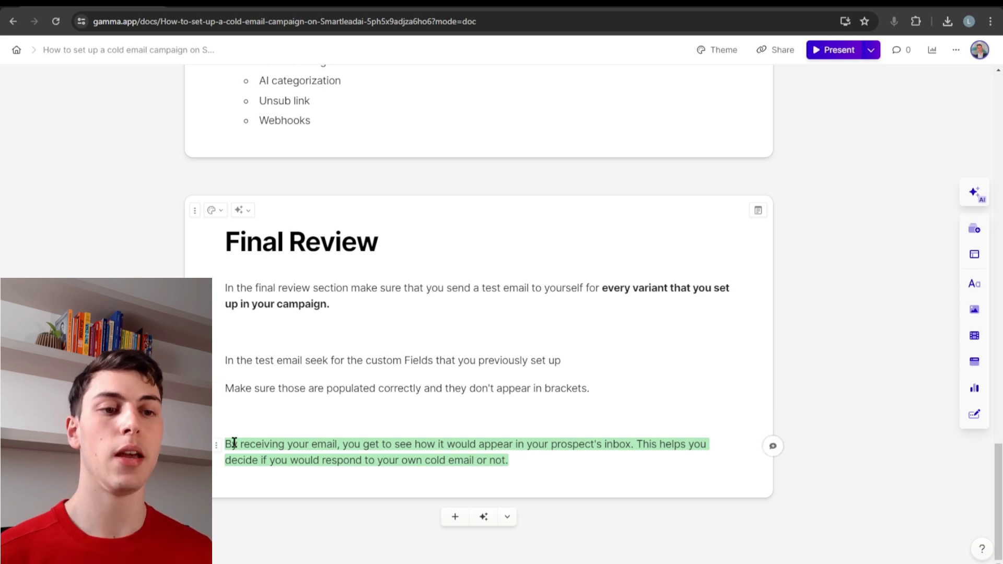
drag(223, 443, 364, 438)
click(366, 440)
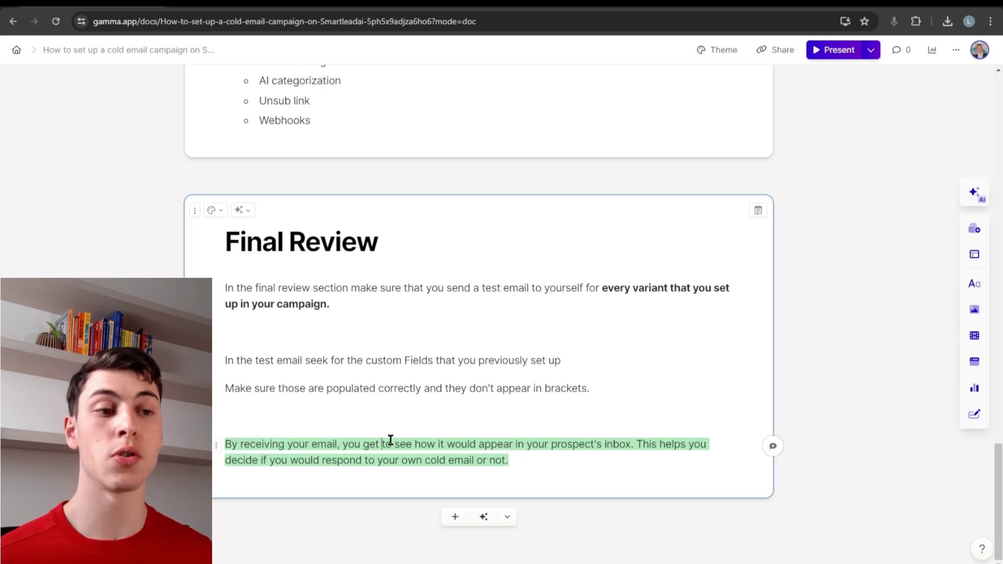
drag(546, 443, 635, 444)
click(643, 450)
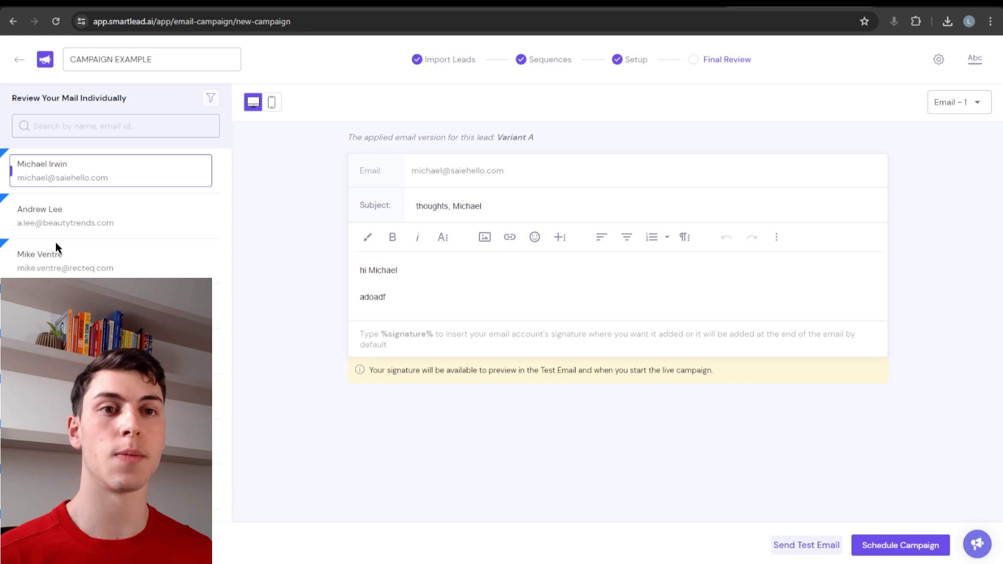
Review the Email - 1 previews of several leads in Smartlead's final review, checking the email variant applied to each
scroll(98, 208, down, 2)
scroll(116, 228, up, 2)
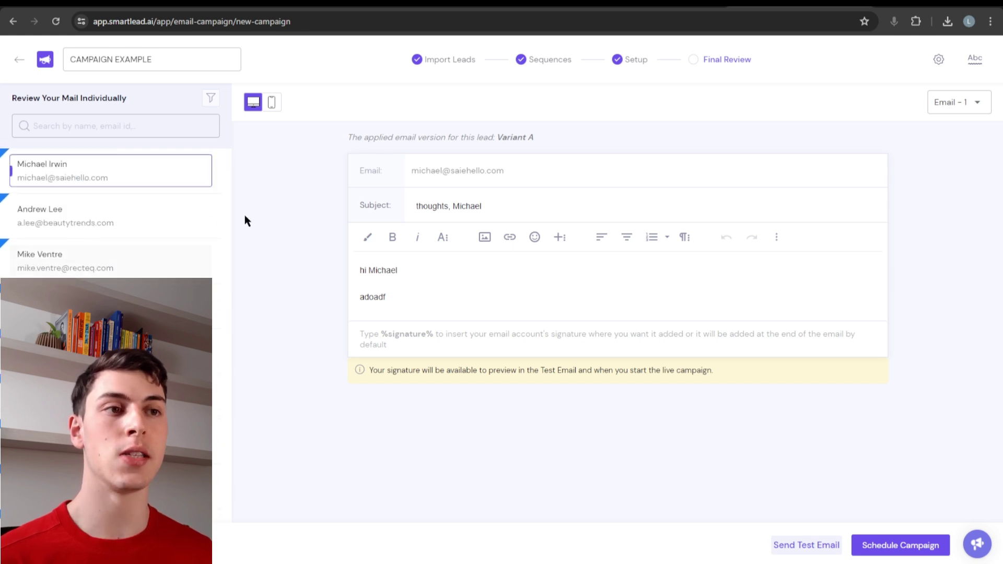
click(76, 224)
click(98, 269)
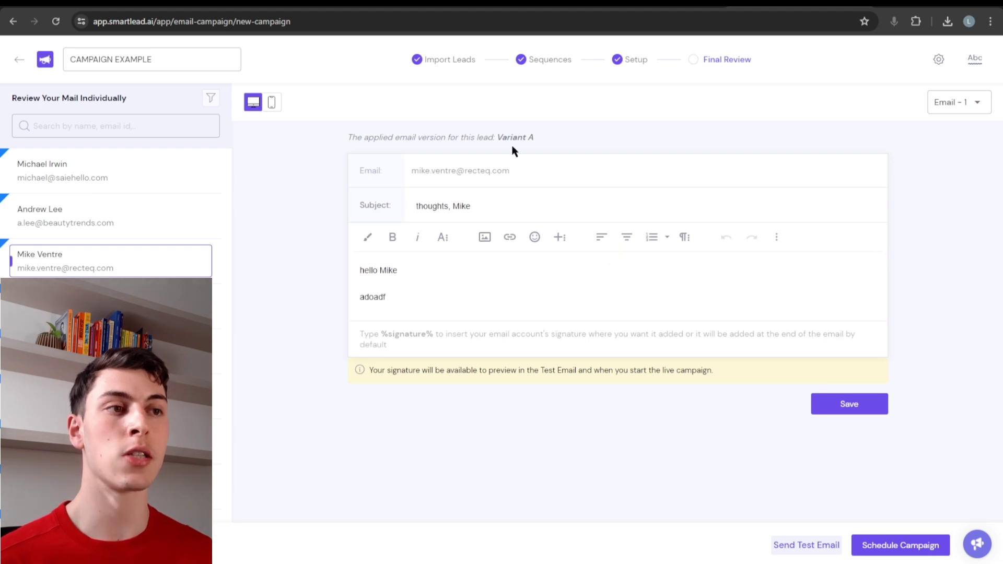
drag(500, 137, 533, 137)
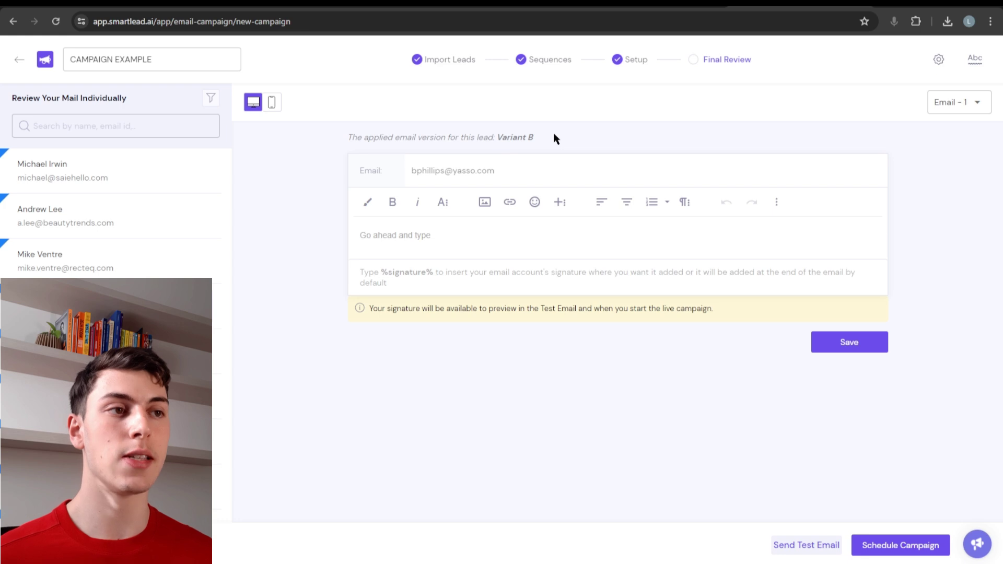
click(115, 266)
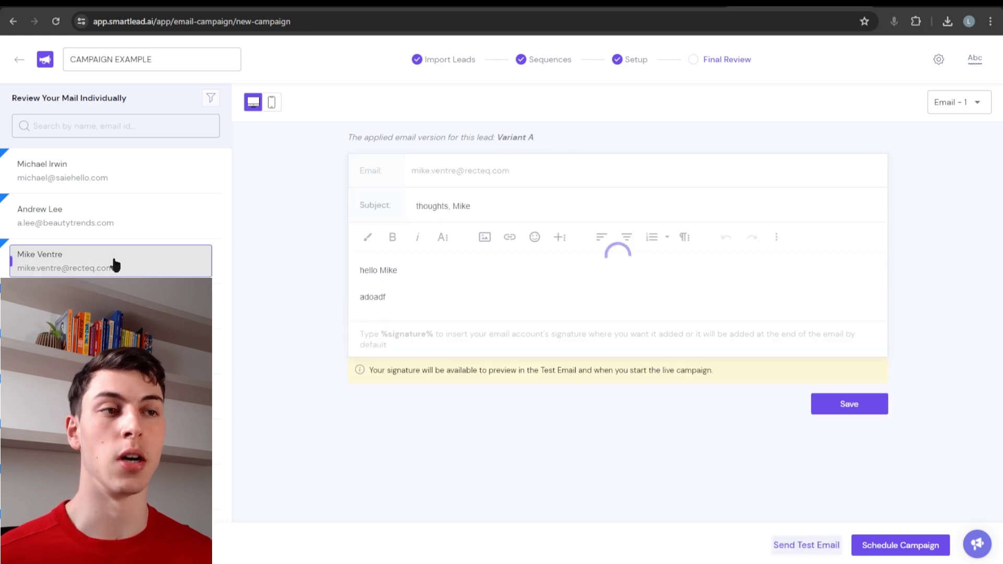